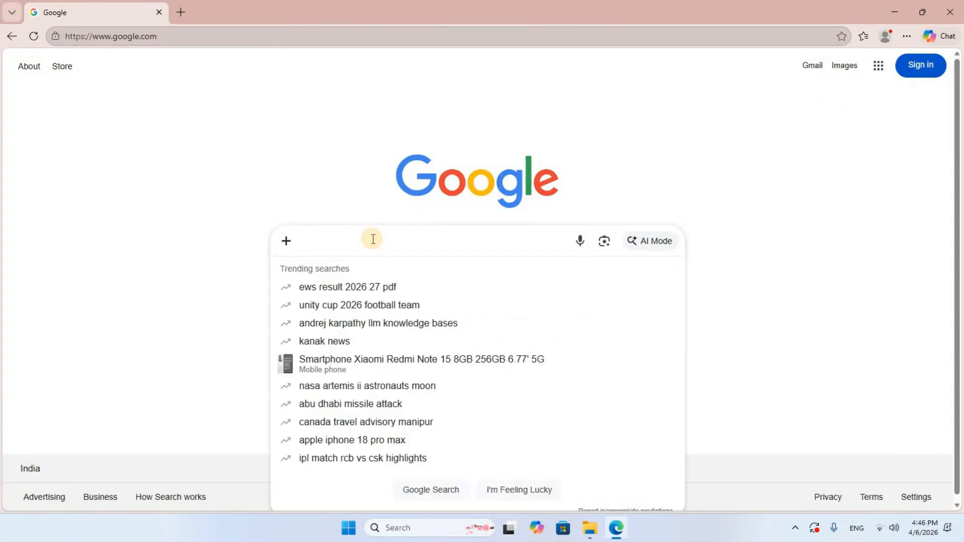
# - Search the web for "eclipse download" and download the x86_64 Eclipse IDE installer from the Eclipse Foundation's downloads page
pyautogui.write('eclipse download')
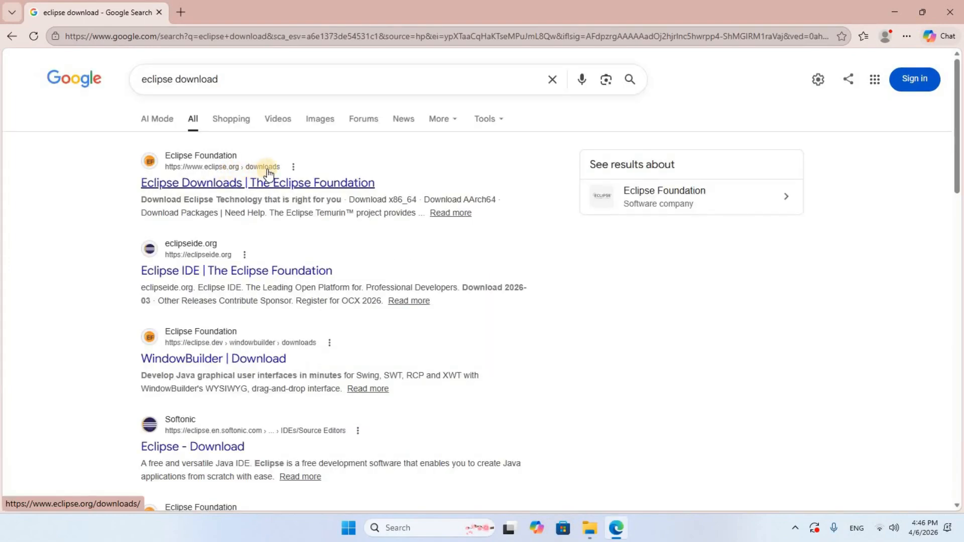
pyautogui.click(294, 186)
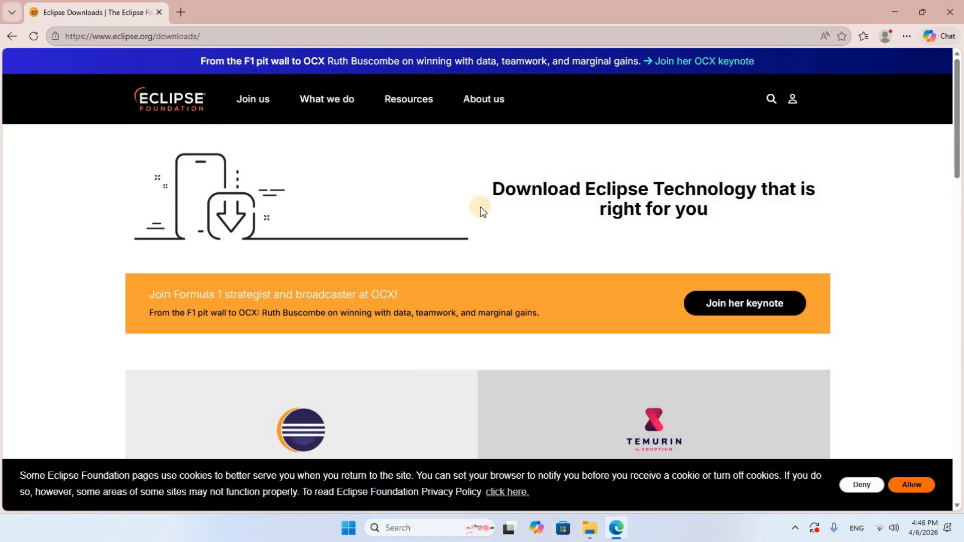
pyautogui.scroll(-3, 480, 207)
pyautogui.click(892, 293)
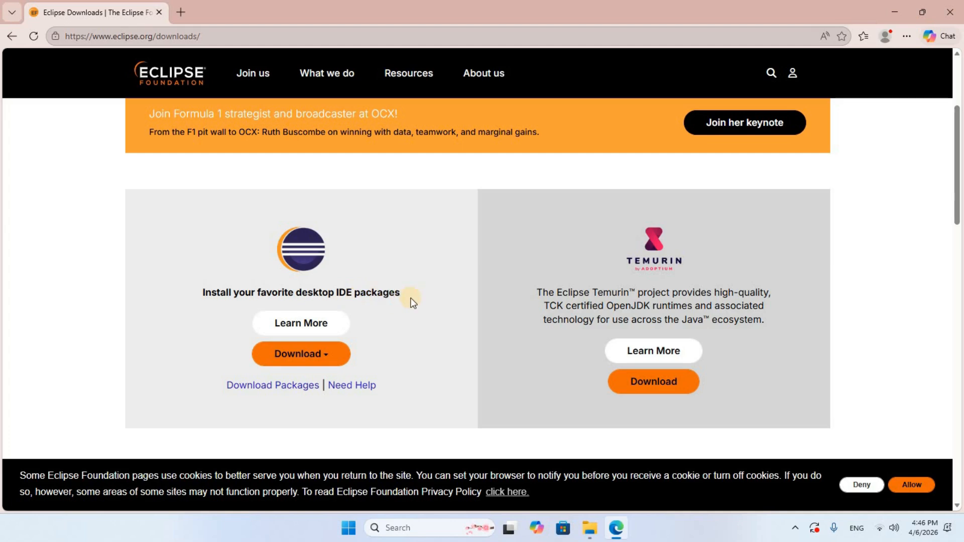
pyautogui.click(302, 355)
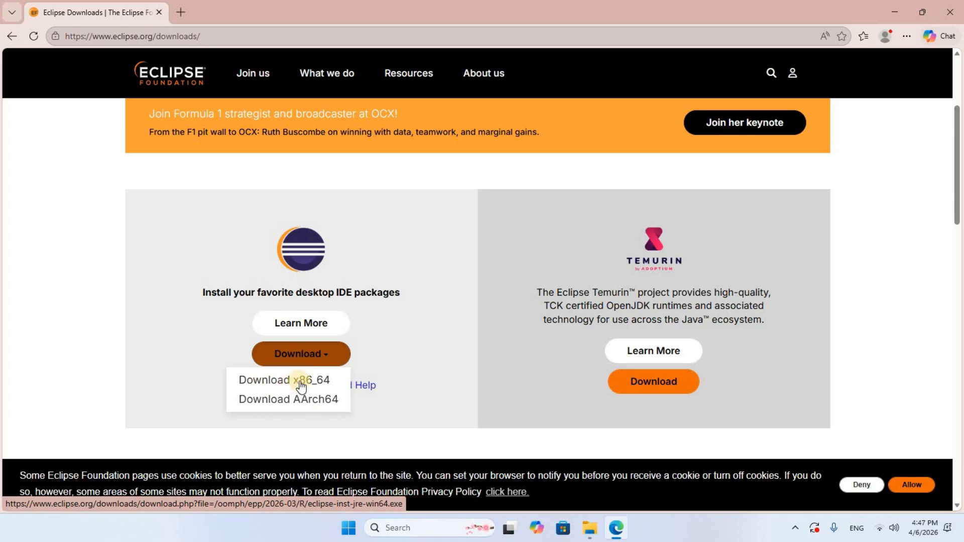
pyautogui.click(325, 384)
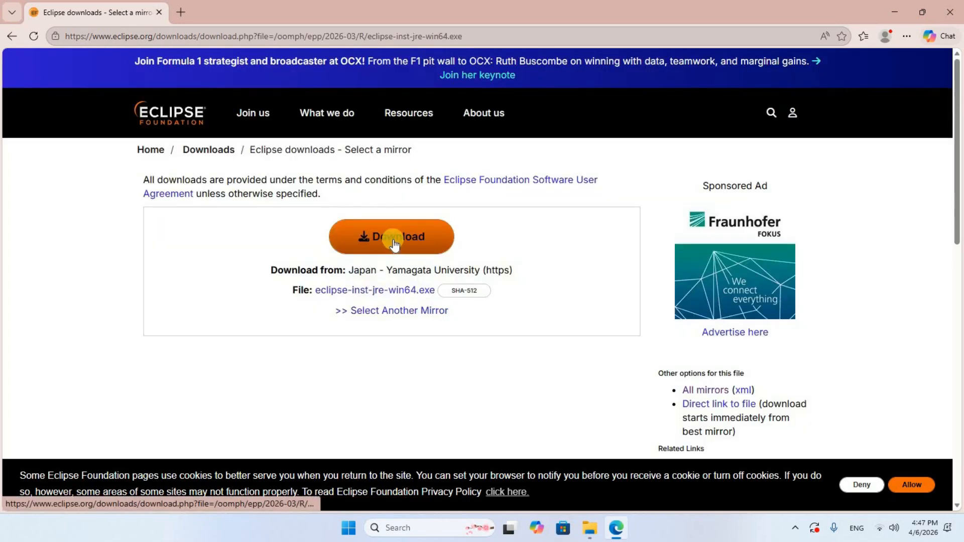
pyautogui.click(393, 241)
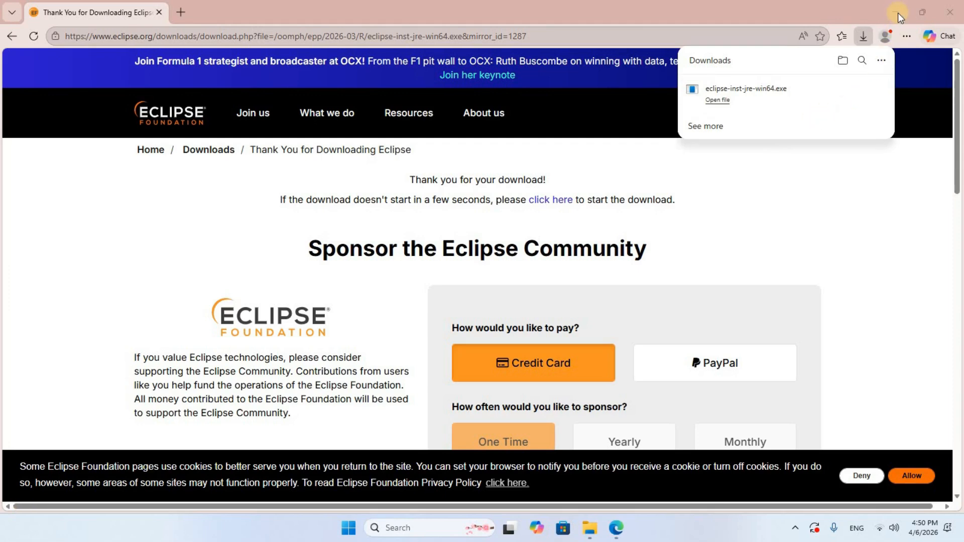
# - Run the downloaded eclipse-inst-jre-win64 installer from the Downloads folder and minimize the other windows
pyautogui.click(897, 12)
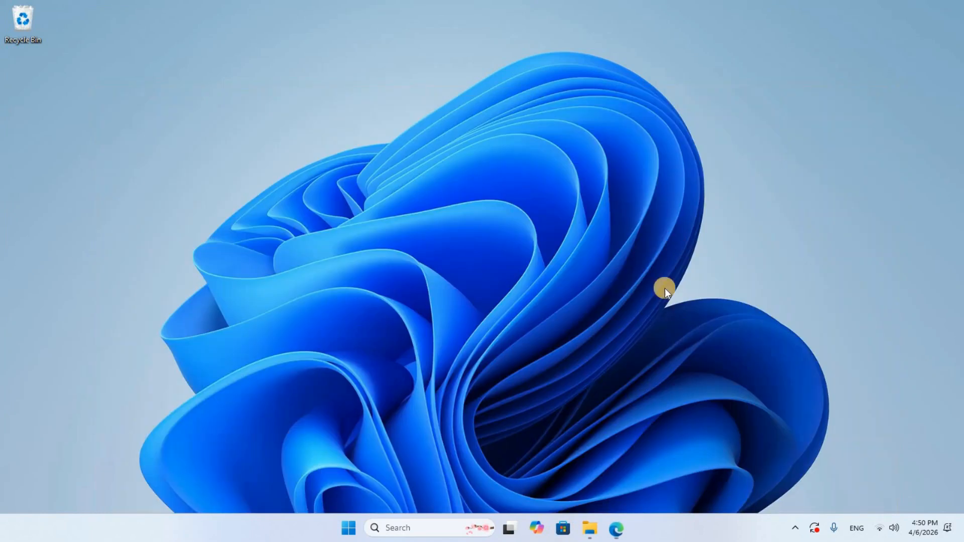
pyautogui.click(590, 528)
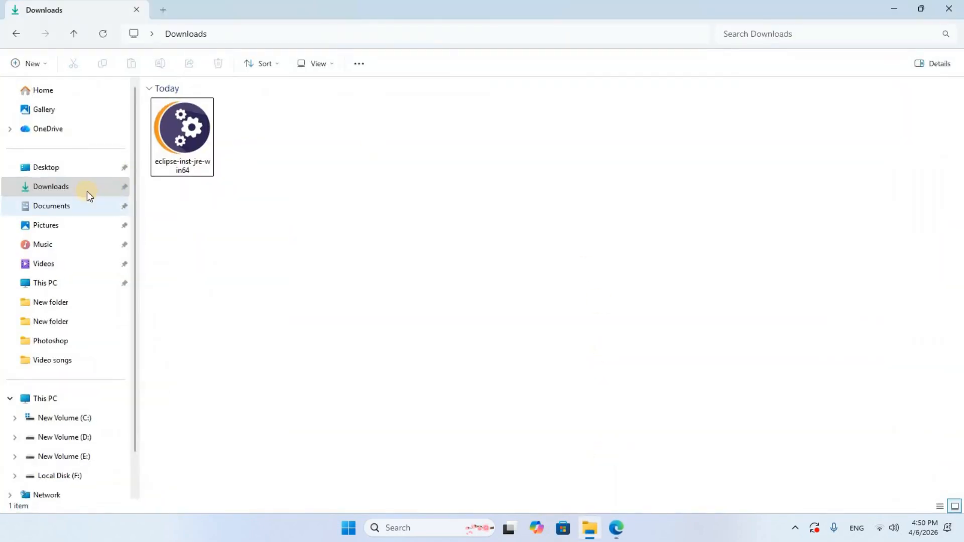
pyautogui.doubleClick(194, 126)
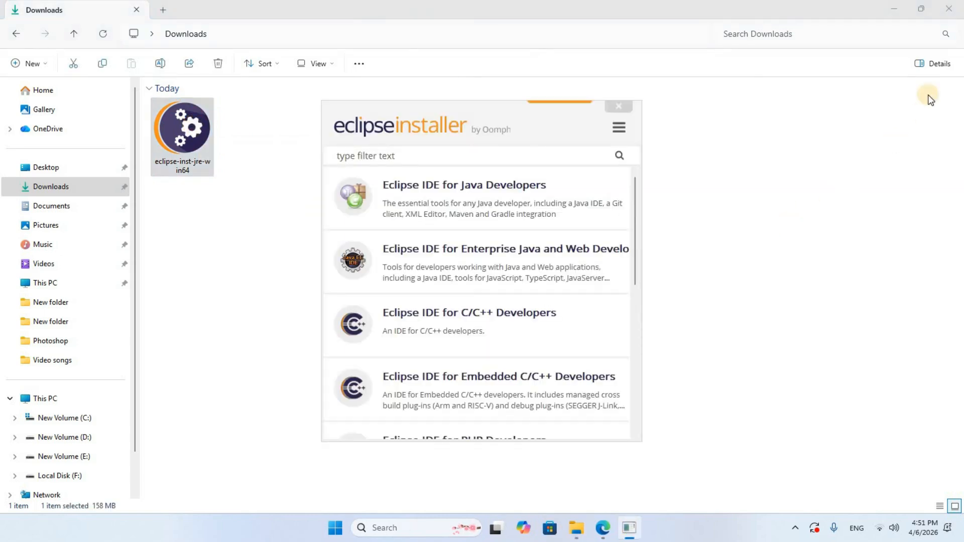
pyautogui.click(893, 8)
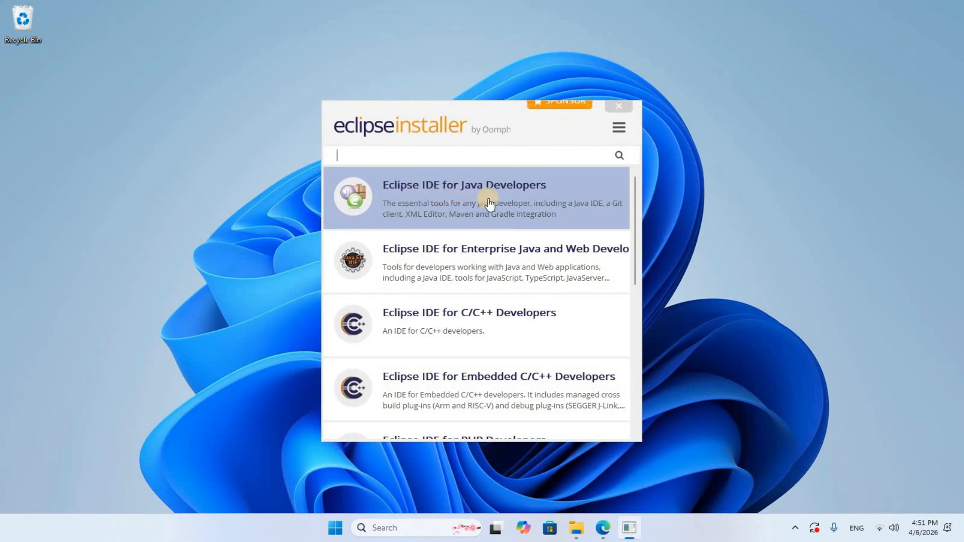
# - Install Eclipse IDE for Java Developers with C:\Program Files\Java\jdk-26 as its Java VM, accepting the software user agreement
pyautogui.click(518, 206)
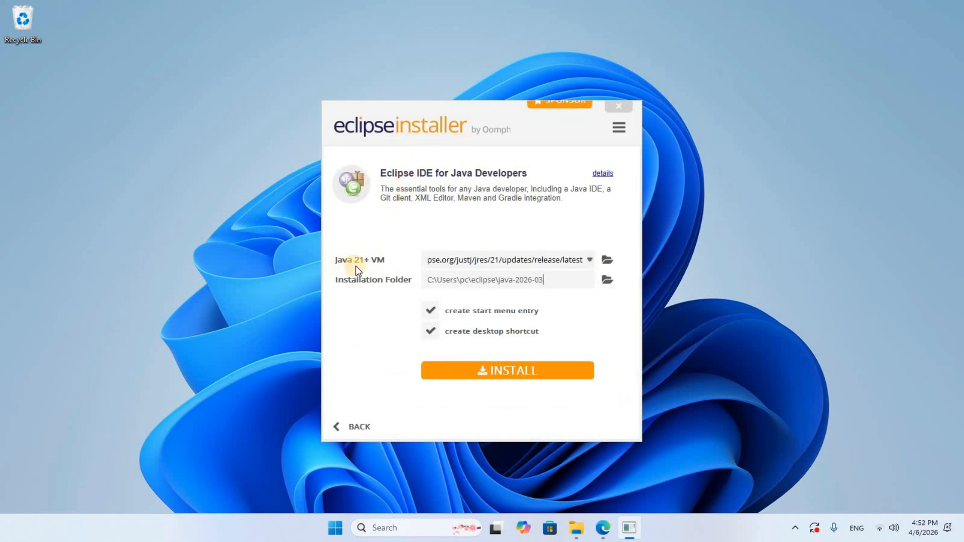
pyautogui.moveTo(364, 264)
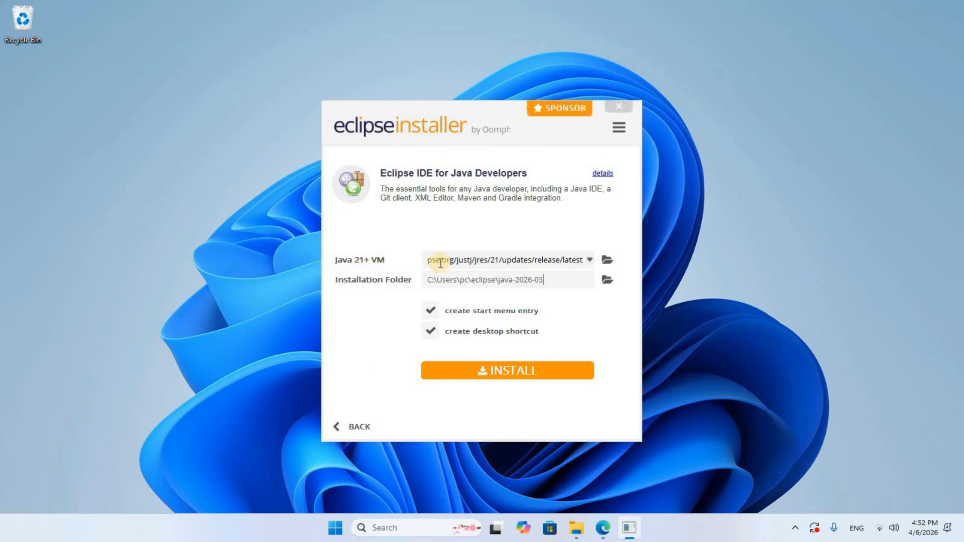
pyautogui.click(591, 260)
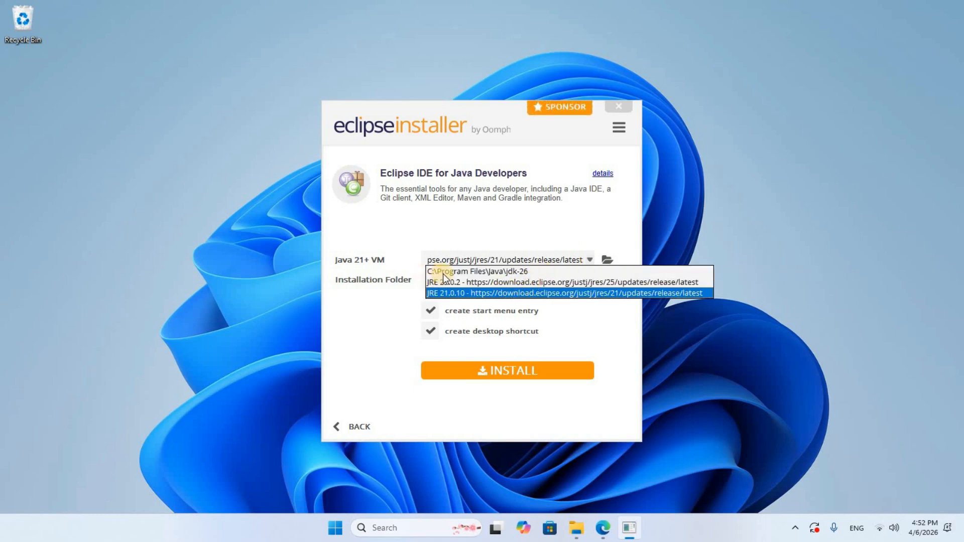
pyautogui.click(519, 274)
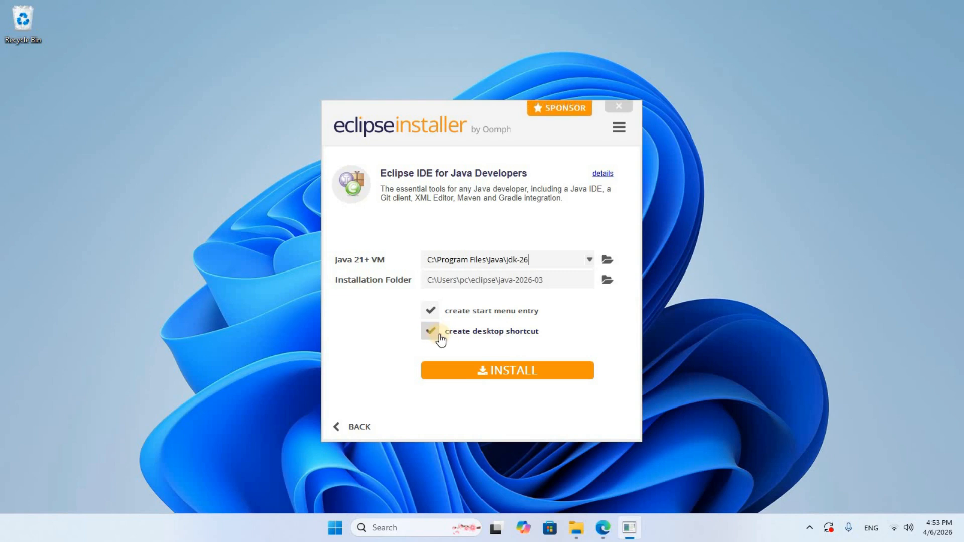
pyautogui.click(521, 374)
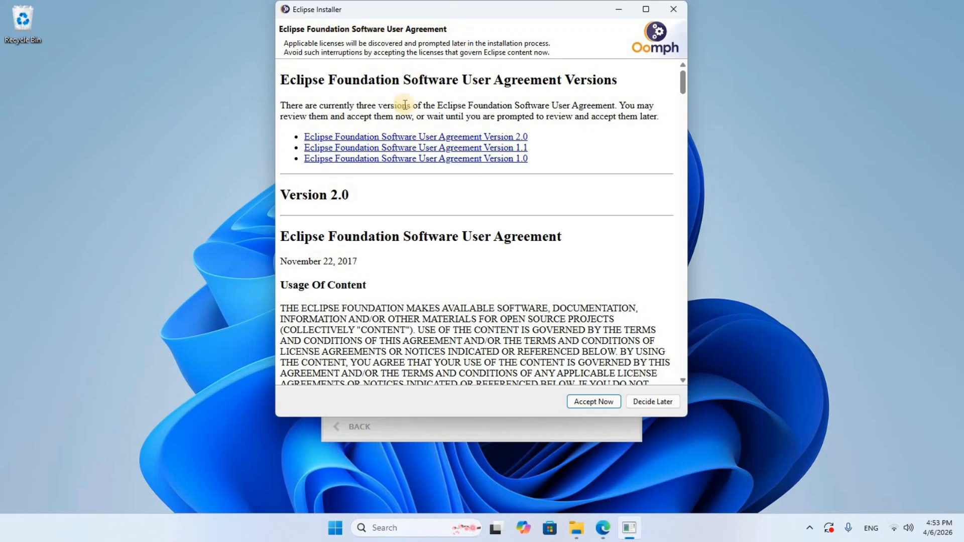
pyautogui.click(598, 403)
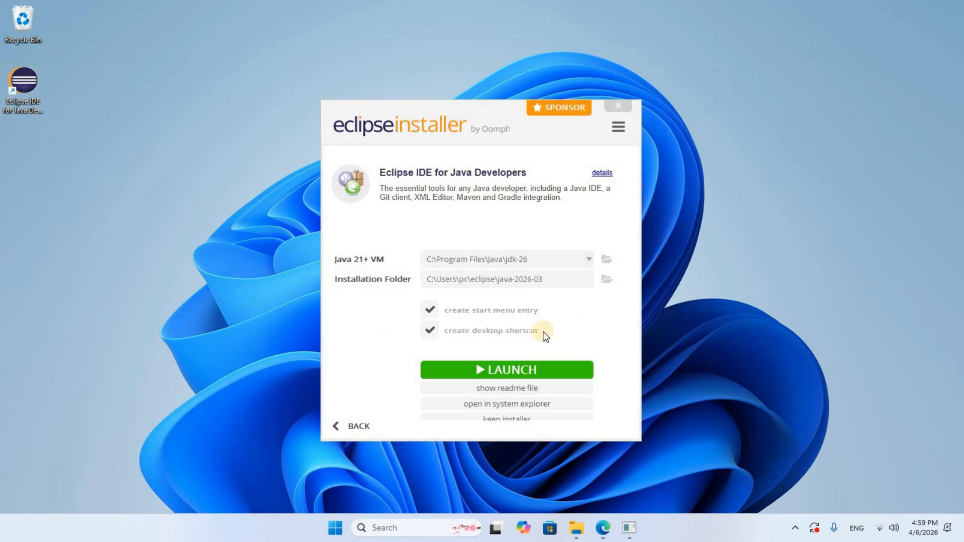
# - Launch the installed Eclipse IDE with C:\Users\pc\eclipse-workspace as the workspace and maximize its window
pyautogui.click(536, 371)
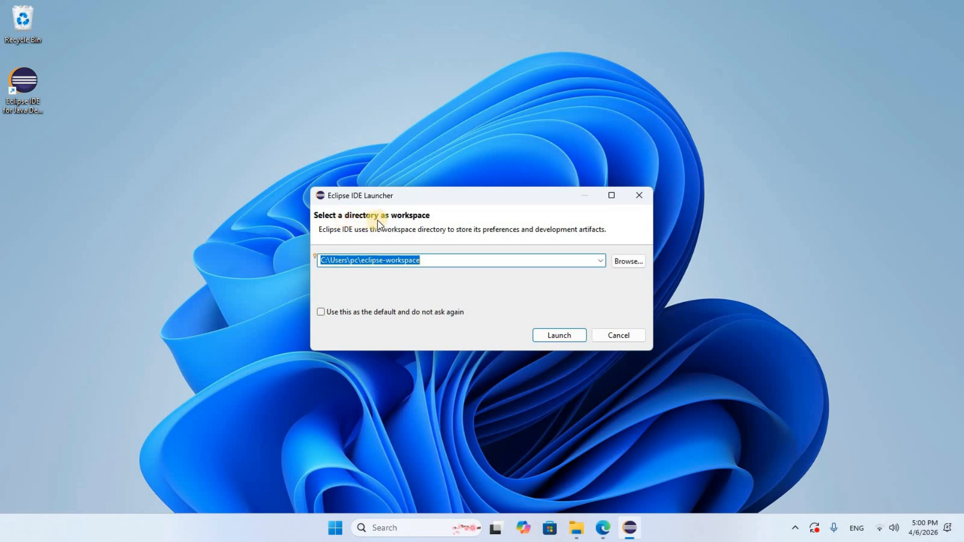
pyautogui.click(425, 261)
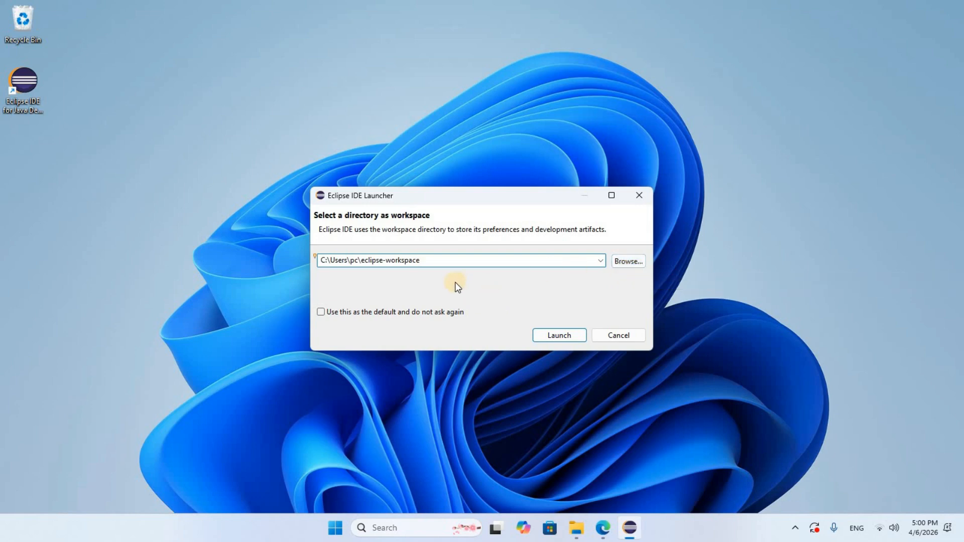
pyautogui.click(560, 336)
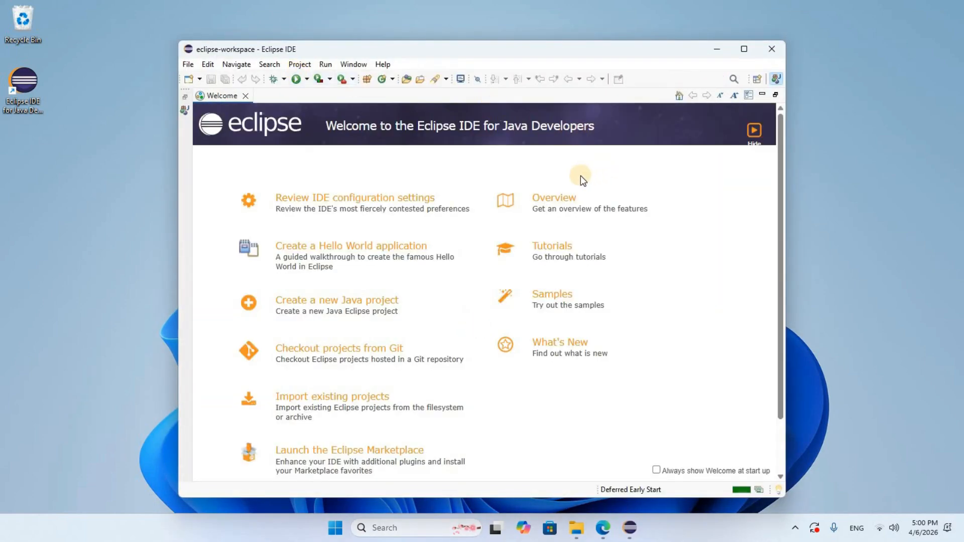
pyautogui.click(744, 49)
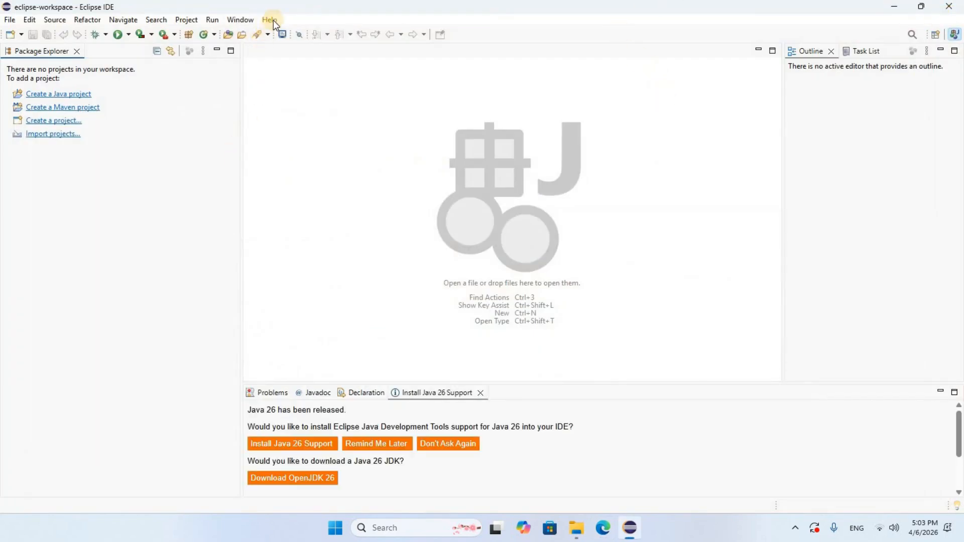
# - Find "pydev" in the Eclipse Marketplace and start installing PyDev - Python IDE for Eclipse 13.1.0, accepting its license terms
pyautogui.click(271, 20)
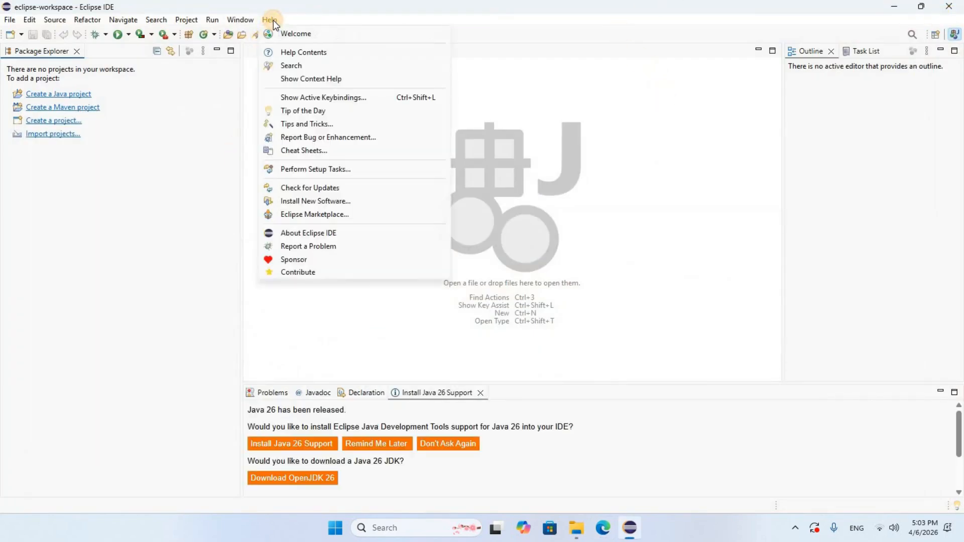
pyautogui.click(347, 217)
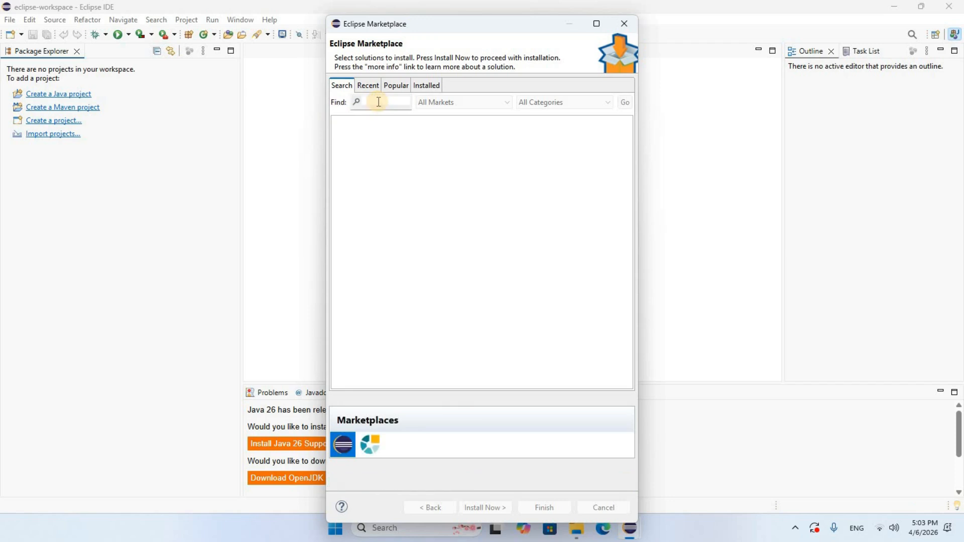
pyautogui.write('pydev')
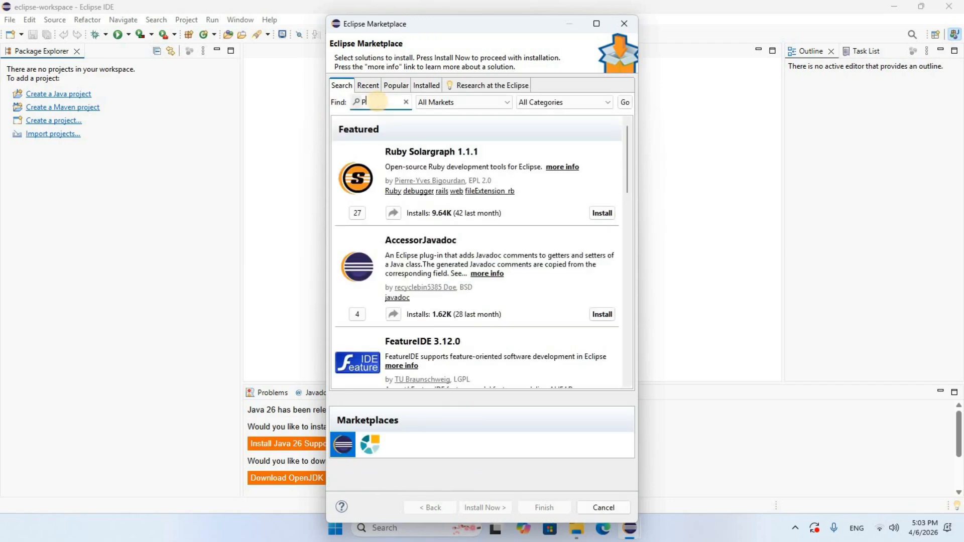
pyautogui.click(630, 105)
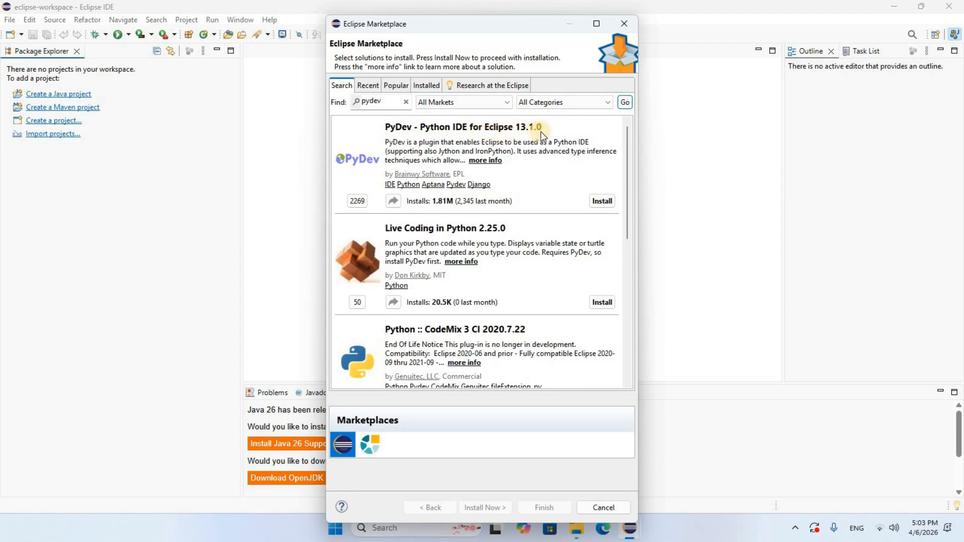
pyautogui.click(604, 201)
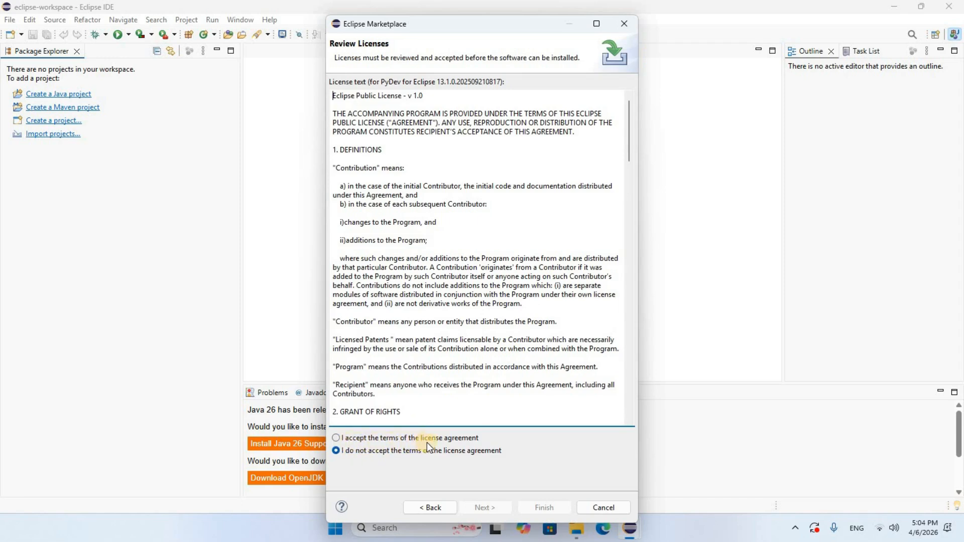
pyautogui.click(338, 437)
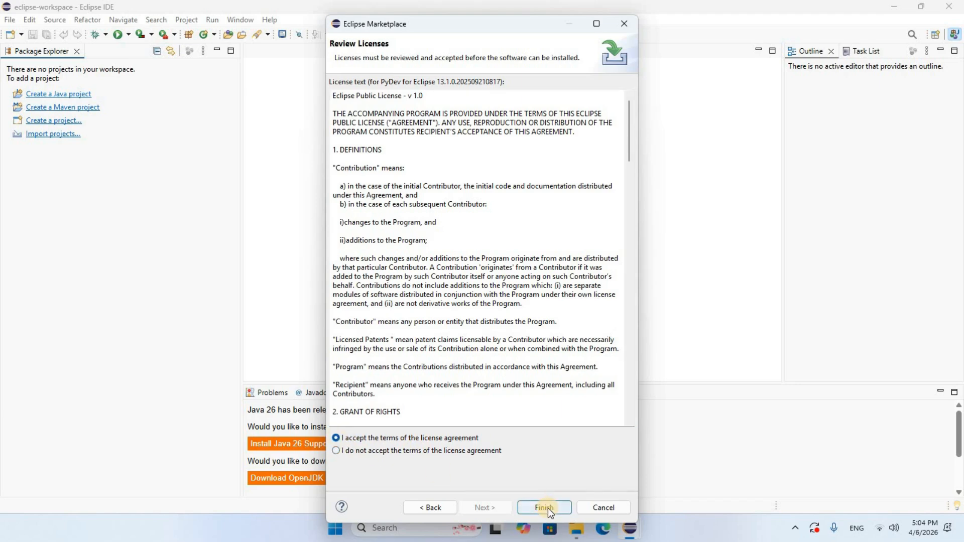
pyautogui.click(548, 509)
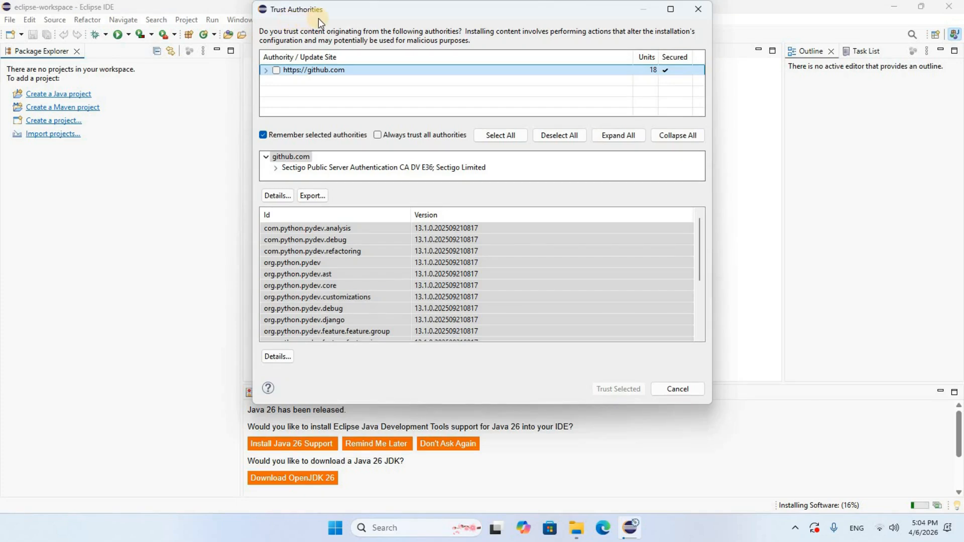
pyautogui.click(276, 70)
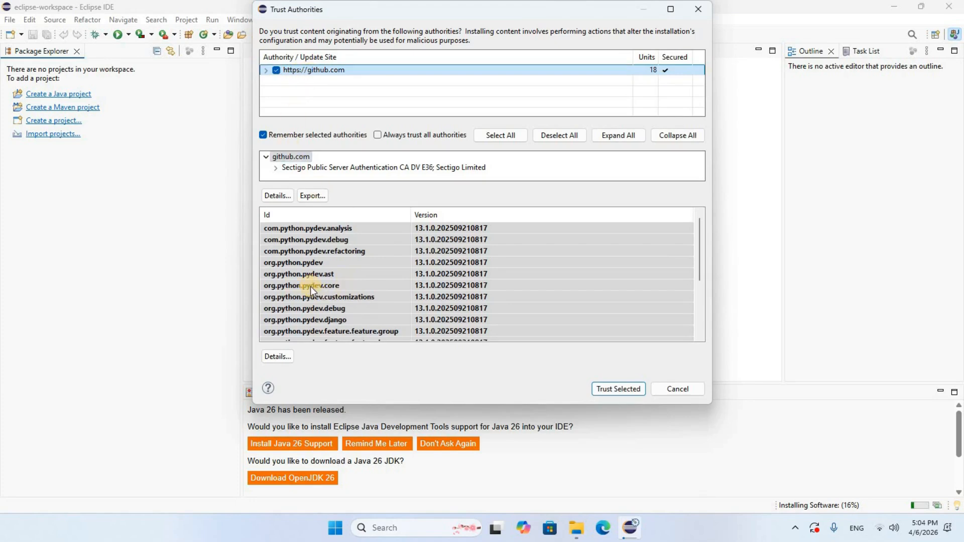
pyautogui.click(375, 250)
pyautogui.click(600, 394)
pyautogui.click(622, 388)
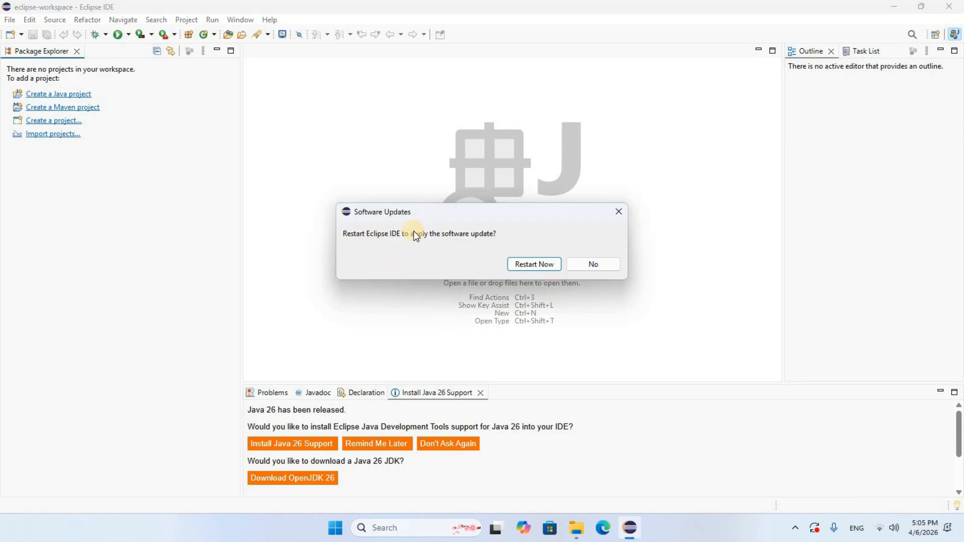
pyautogui.click(554, 265)
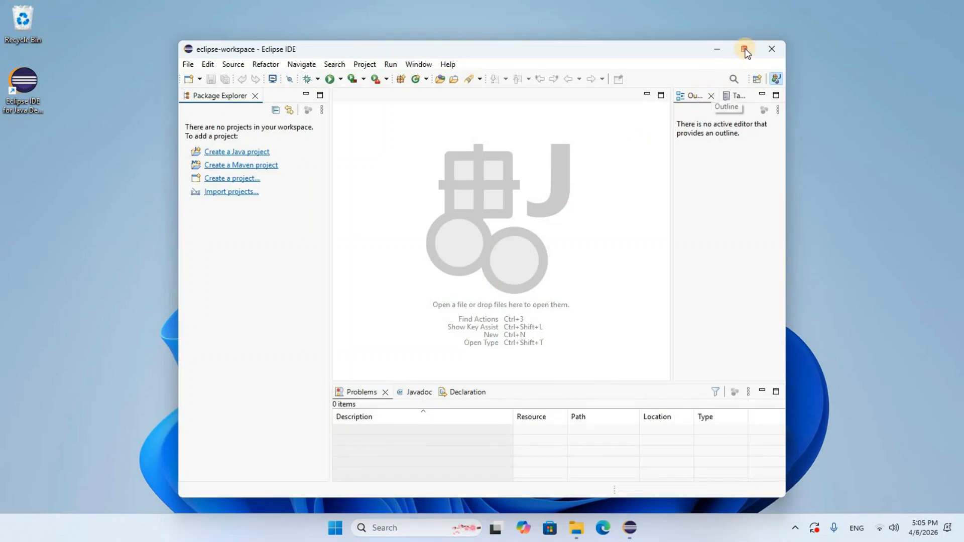
pyautogui.click(744, 48)
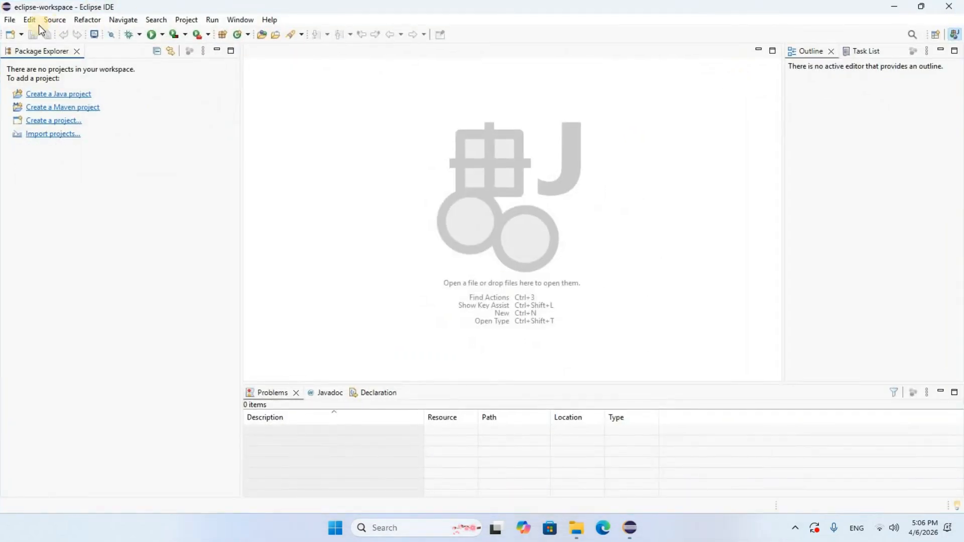
# - Start a new PyDev Project of type Python and name it Charytech
pyautogui.click(11, 18)
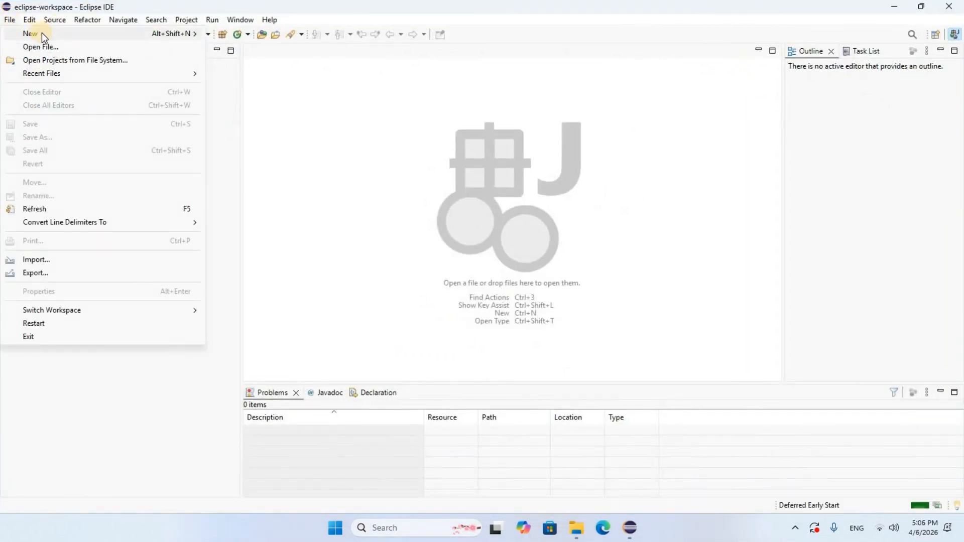
pyautogui.moveTo(42, 34)
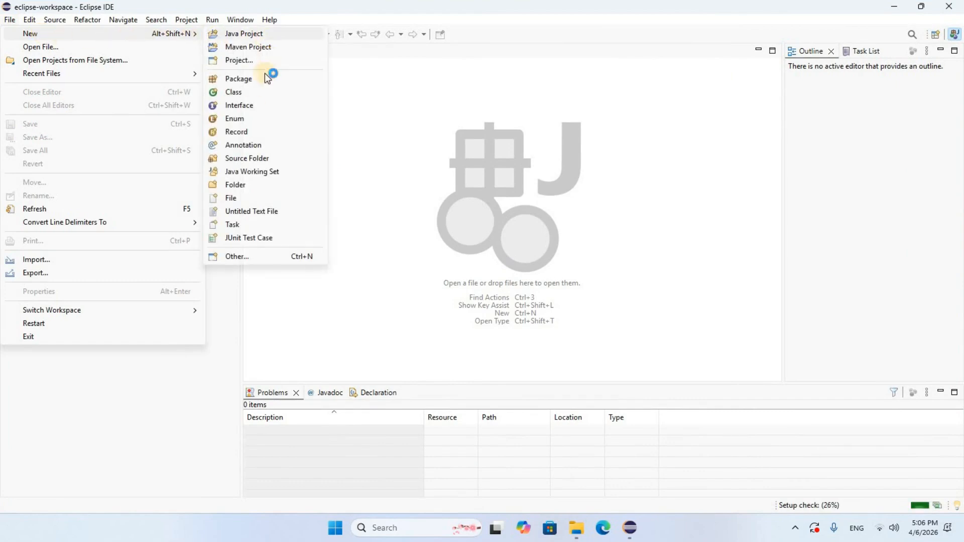
pyautogui.click(267, 259)
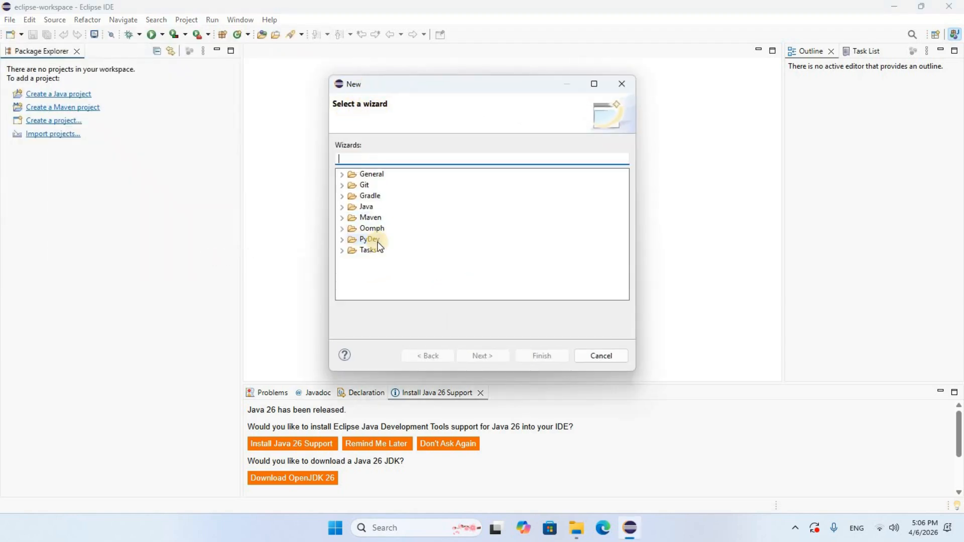
pyautogui.click(342, 241)
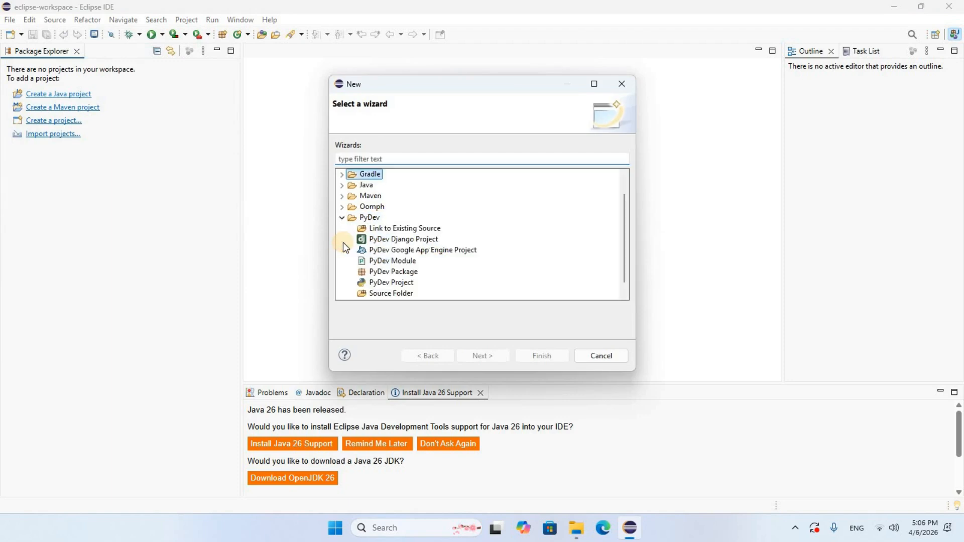
pyautogui.click(393, 282)
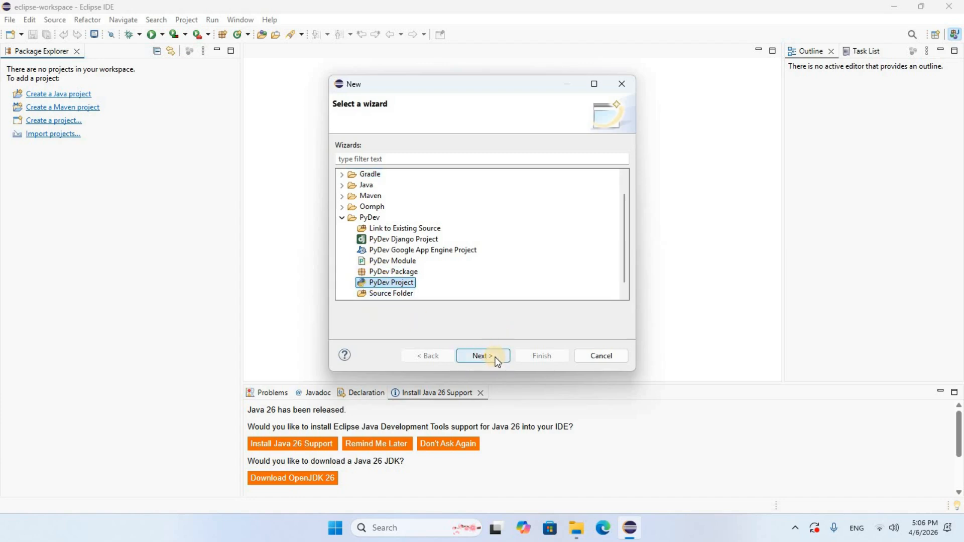
pyautogui.click(482, 356)
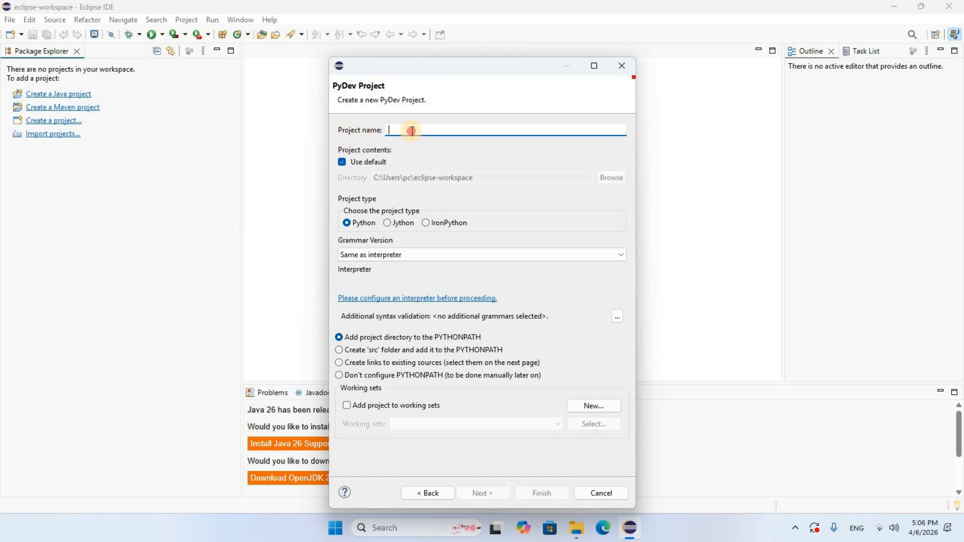
pyautogui.write('Charytech')
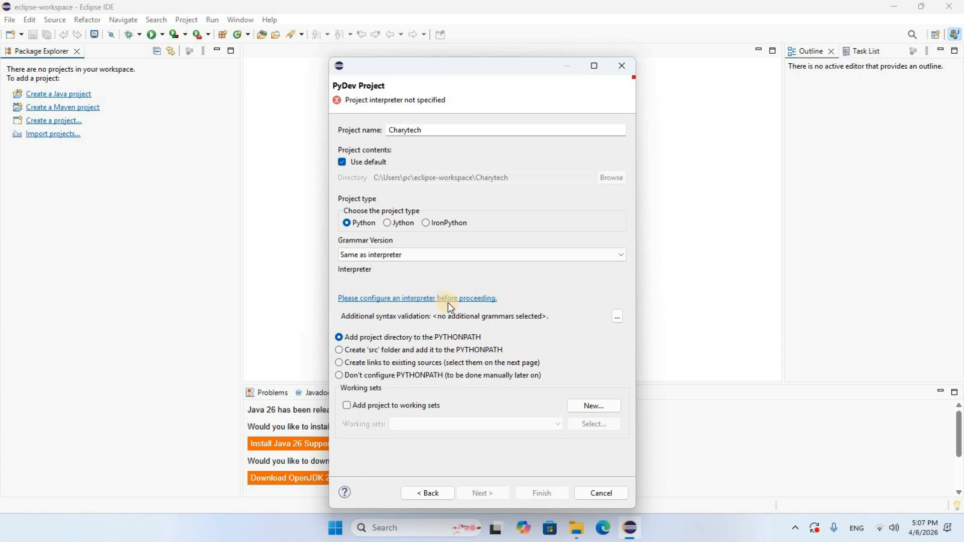
# - Open the manual interpreter configuration for the project and start adding a Python interpreter by browsing for its executable
pyautogui.click(474, 300)
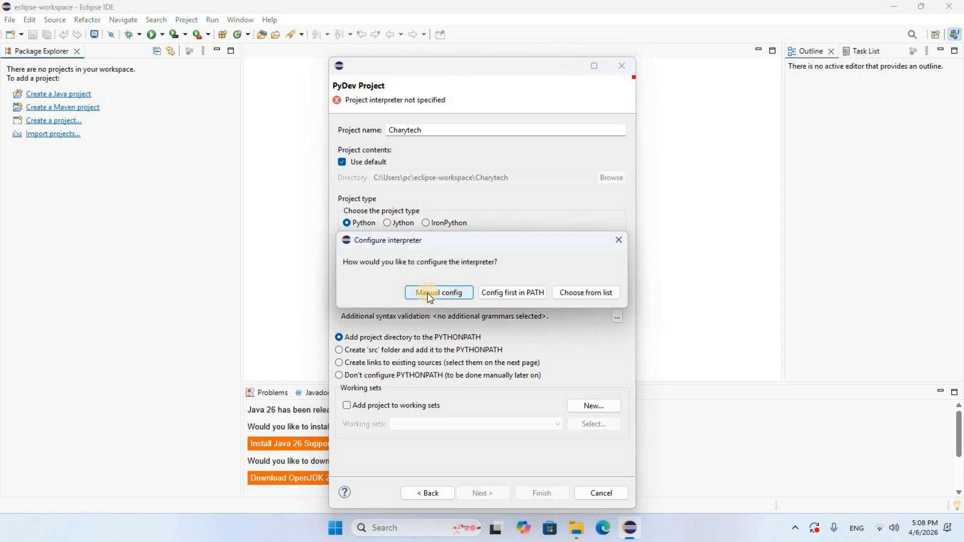
pyautogui.click(438, 293)
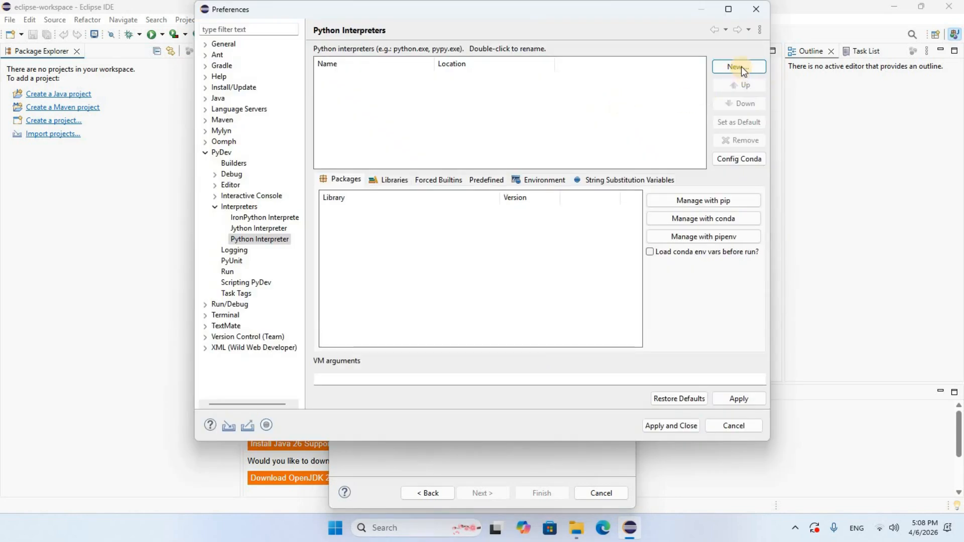
pyautogui.click(741, 66)
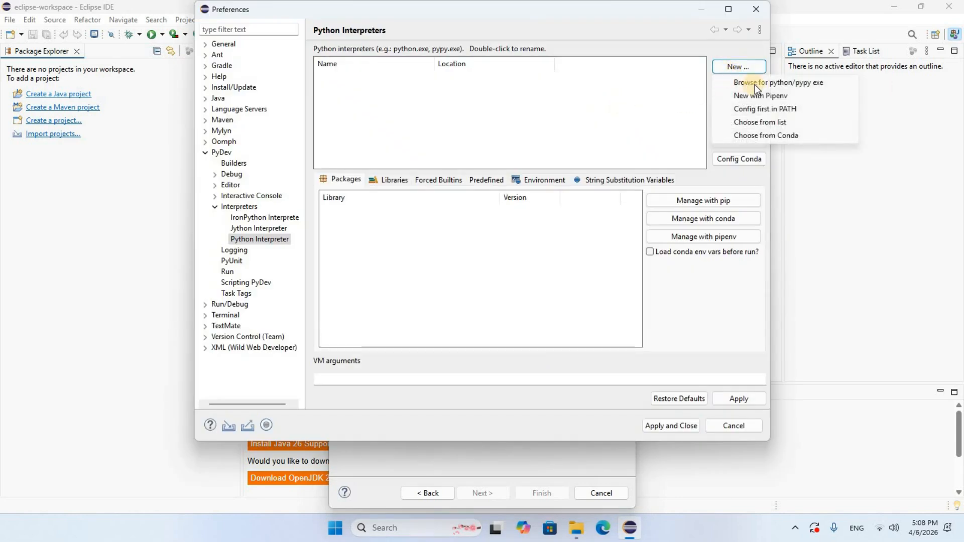
pyautogui.click(816, 85)
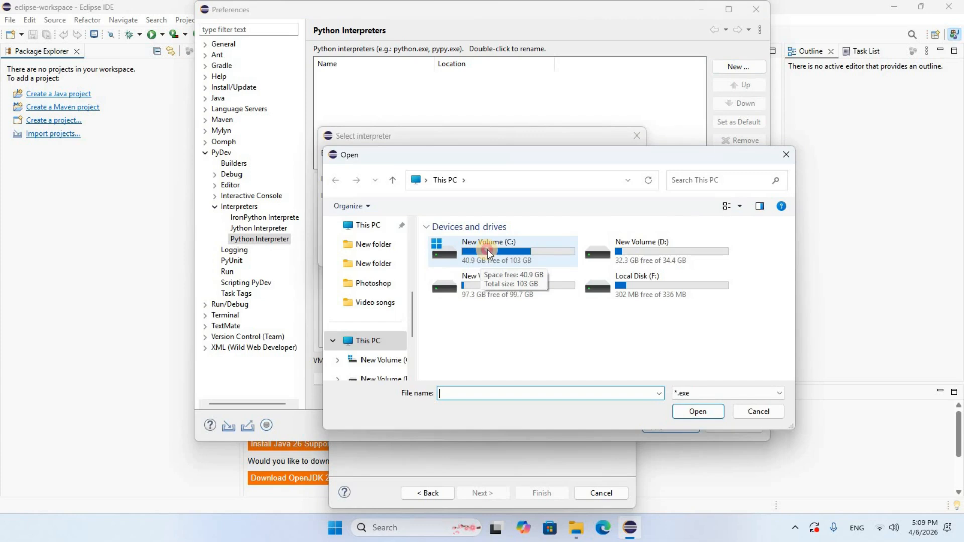
# - Choose the python application in C:\Program Files\Python313 as the interpreter executable
pyautogui.click(487, 249)
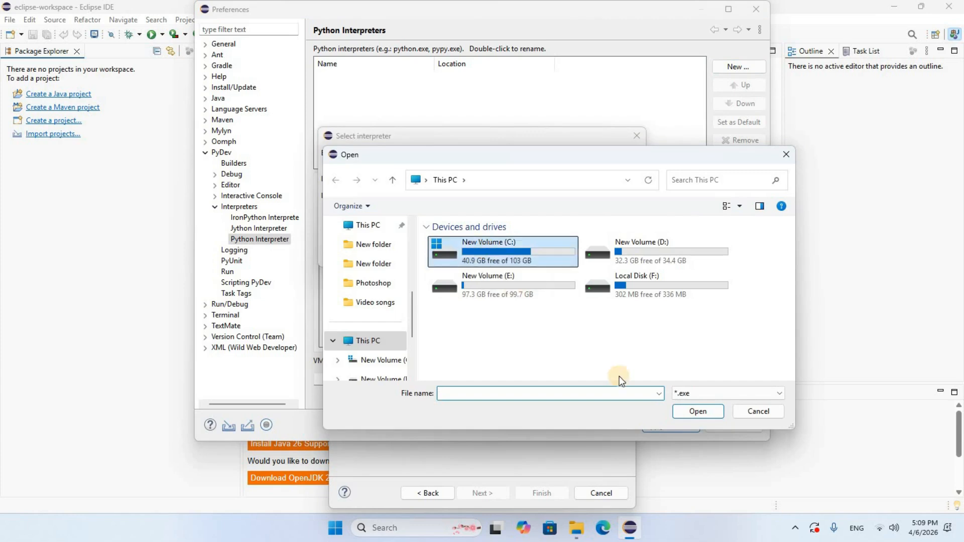
pyautogui.click(699, 411)
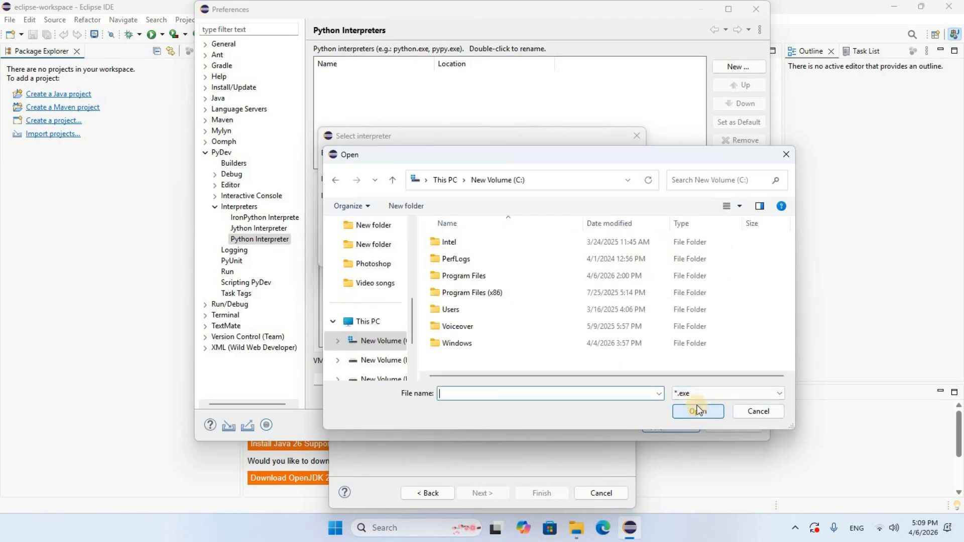
pyautogui.doubleClick(472, 275)
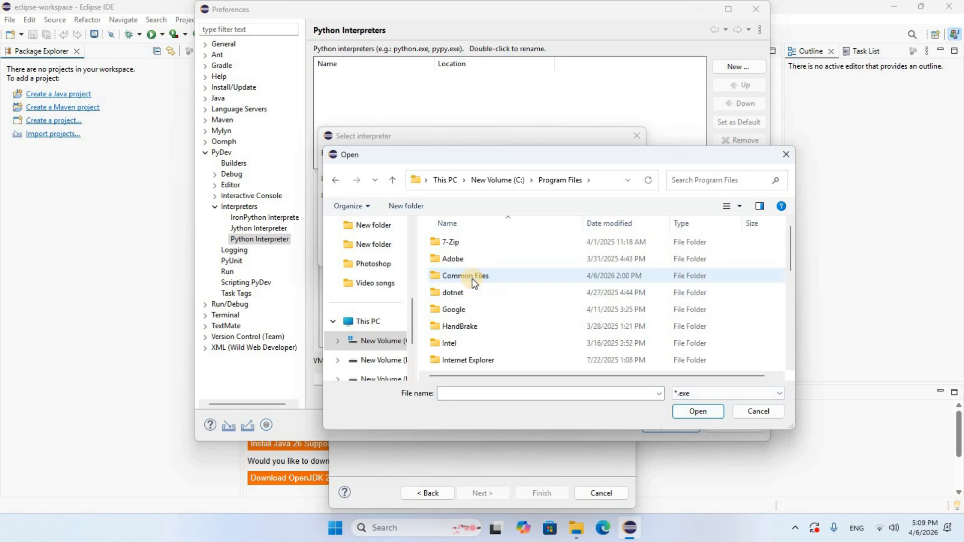
pyautogui.scroll(-5, 467, 269)
pyautogui.click(457, 240)
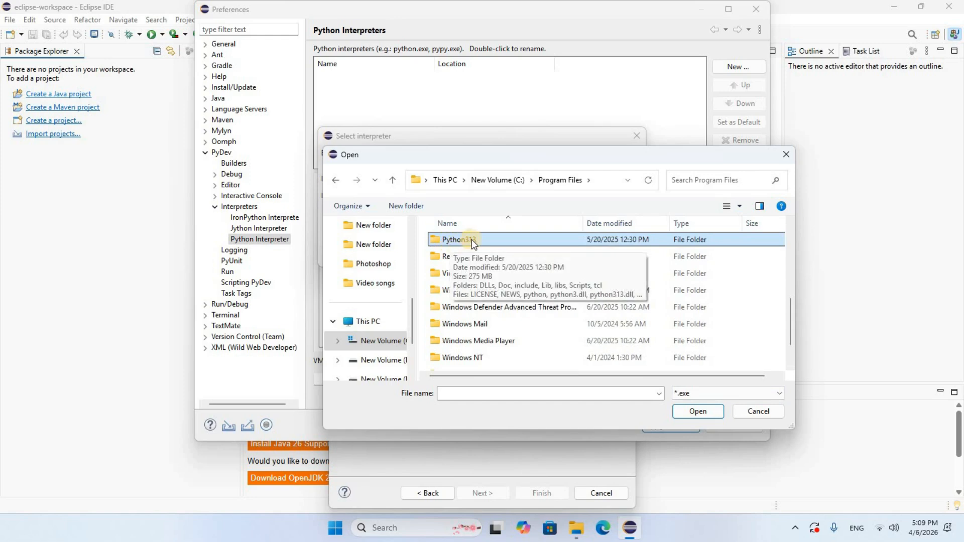
pyautogui.doubleClick(472, 241)
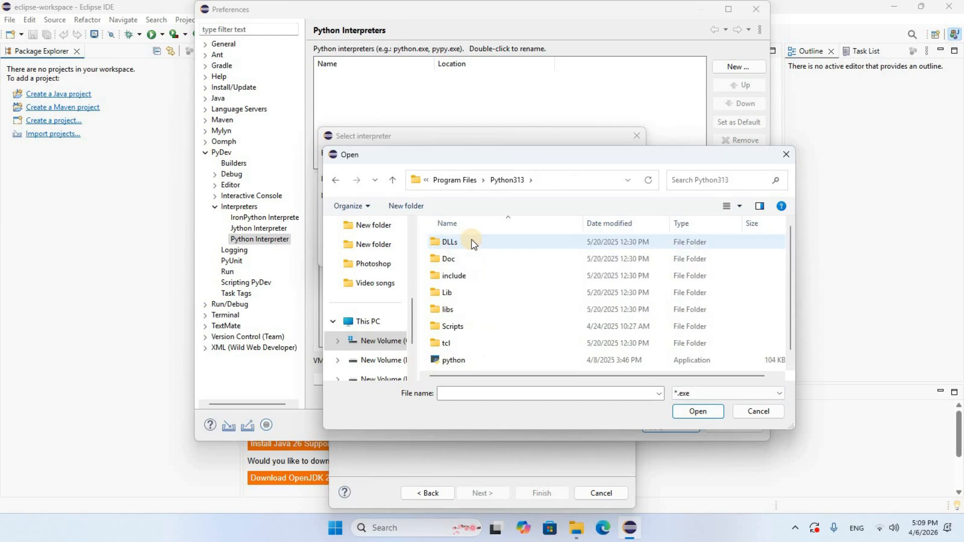
pyautogui.scroll(-1, 450, 346)
pyautogui.click(463, 347)
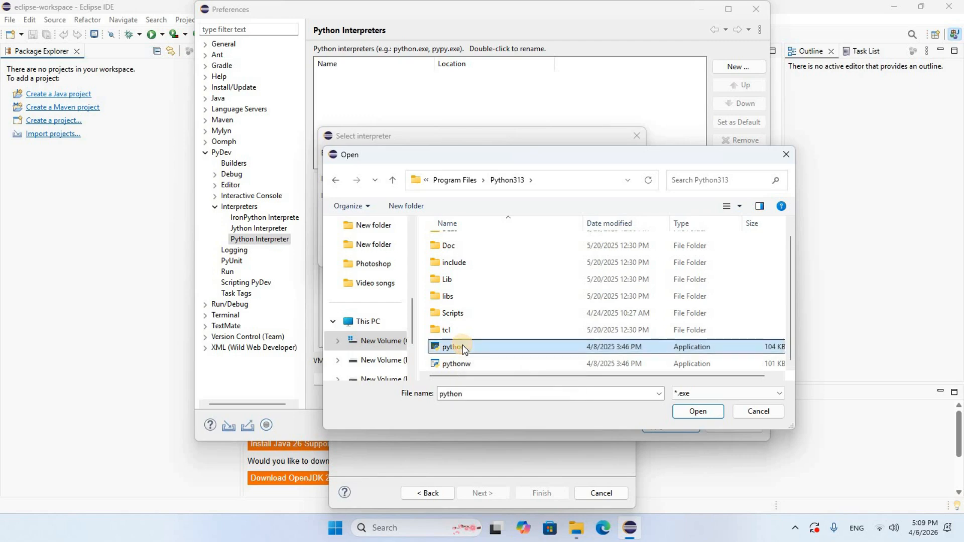
pyautogui.click(707, 412)
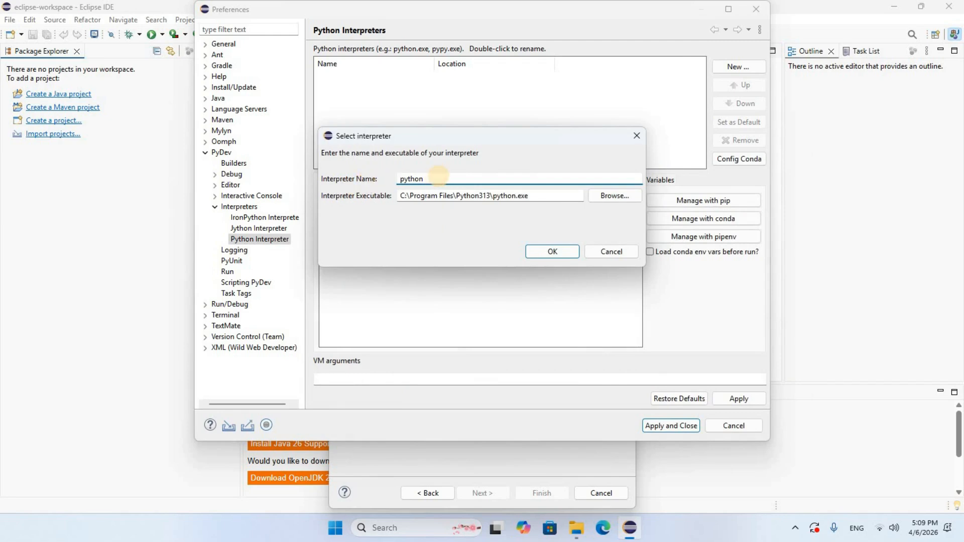
# - Name the interpreter python313 and add all the listed folders to the SYSTEM pythonpath
pyautogui.write('313')
pyautogui.click(549, 252)
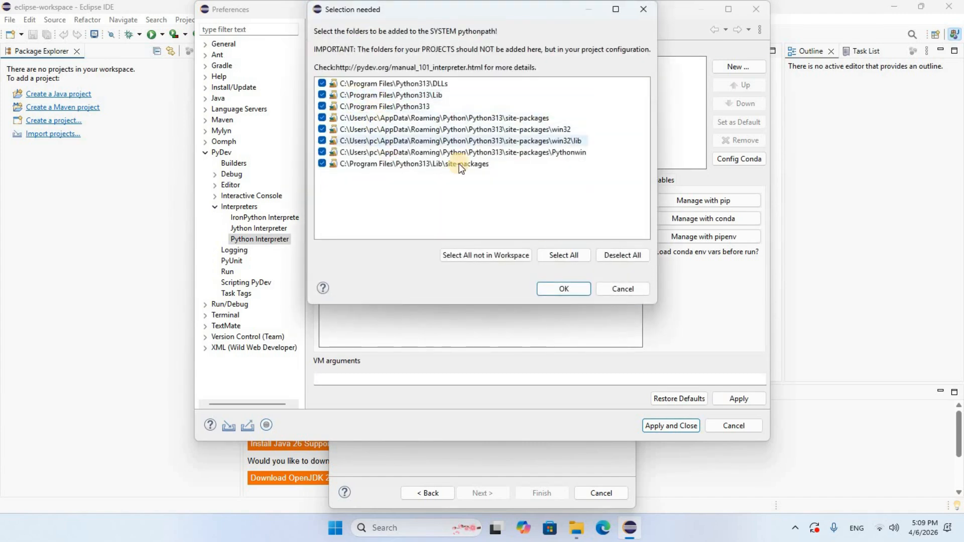
pyautogui.click(563, 255)
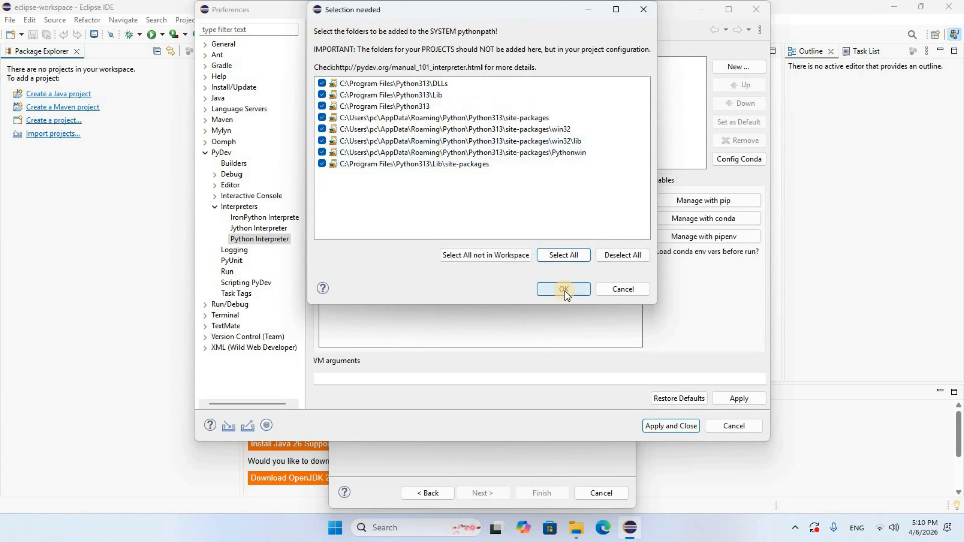
pyautogui.click(564, 289)
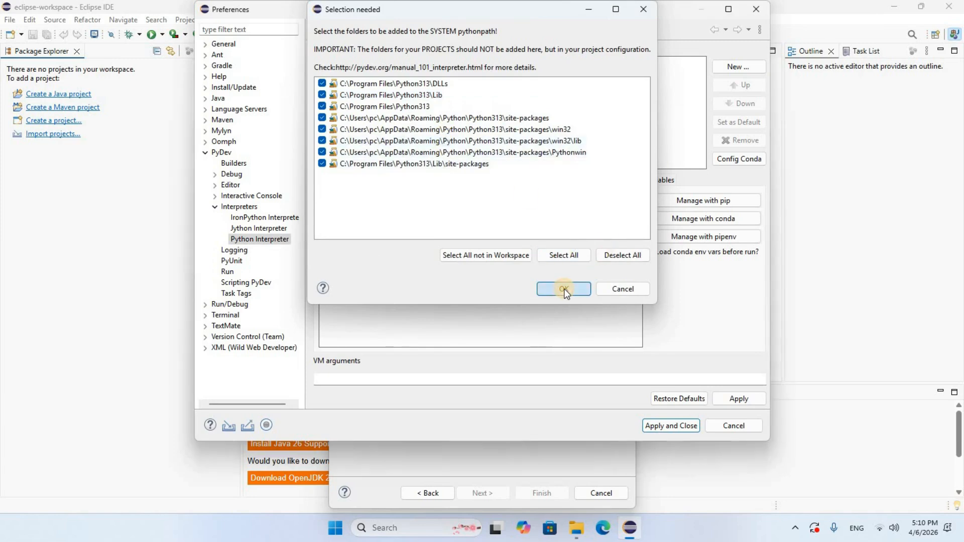
# - Apply the Python interpreter preferences, allow eclipse network access through Windows Firewall and return to the project wizard
pyautogui.click(741, 399)
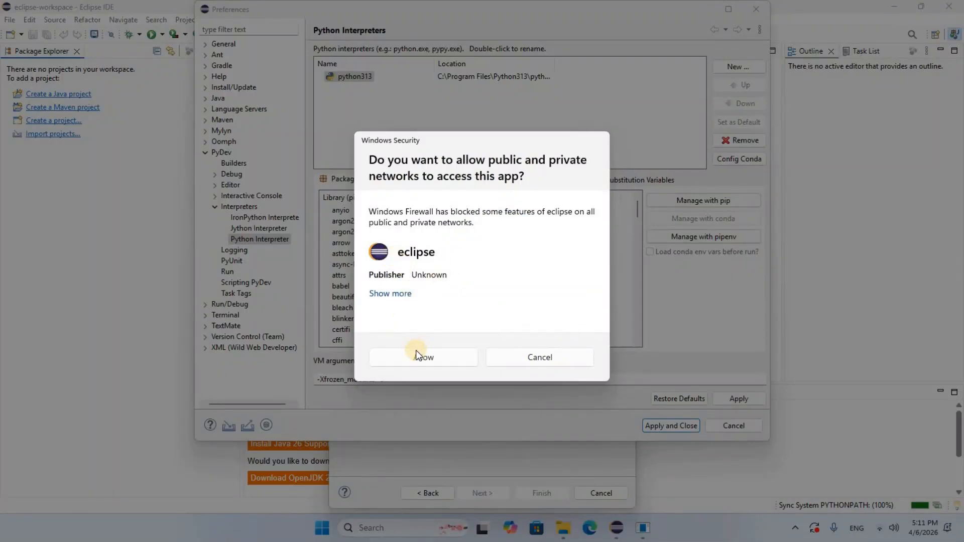
pyautogui.click(423, 358)
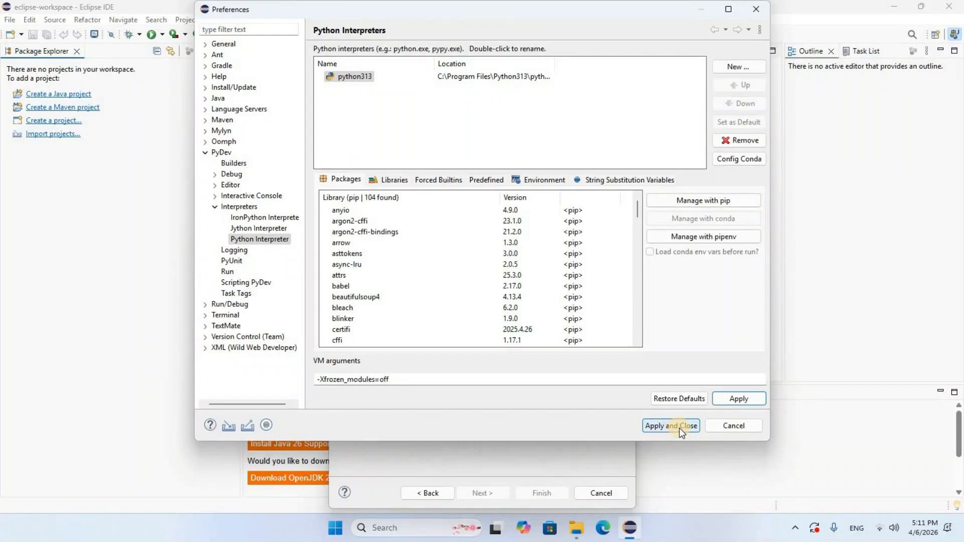
pyautogui.click(670, 425)
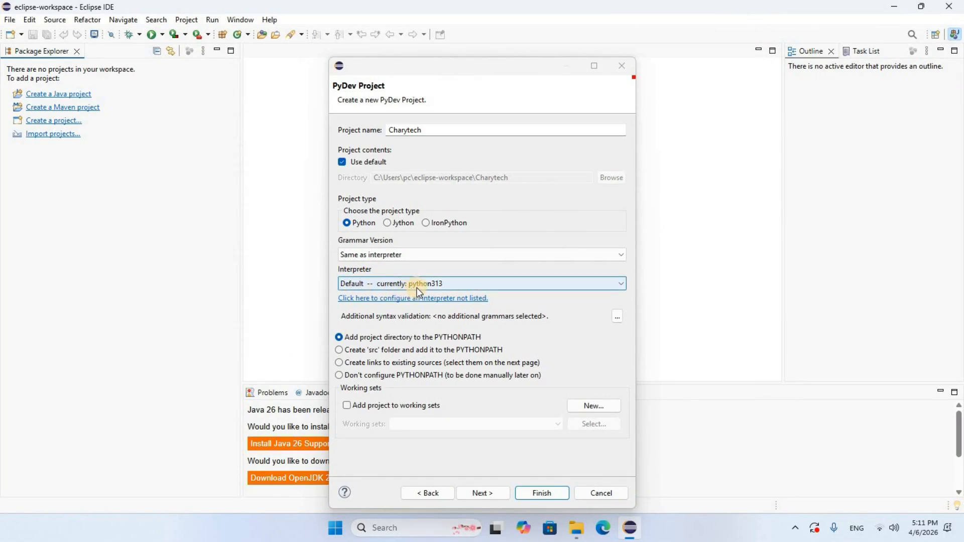
# - Set the project's interpreter to python313, finish creating the Charytech project and open the PyDev perspective
pyautogui.click(619, 284)
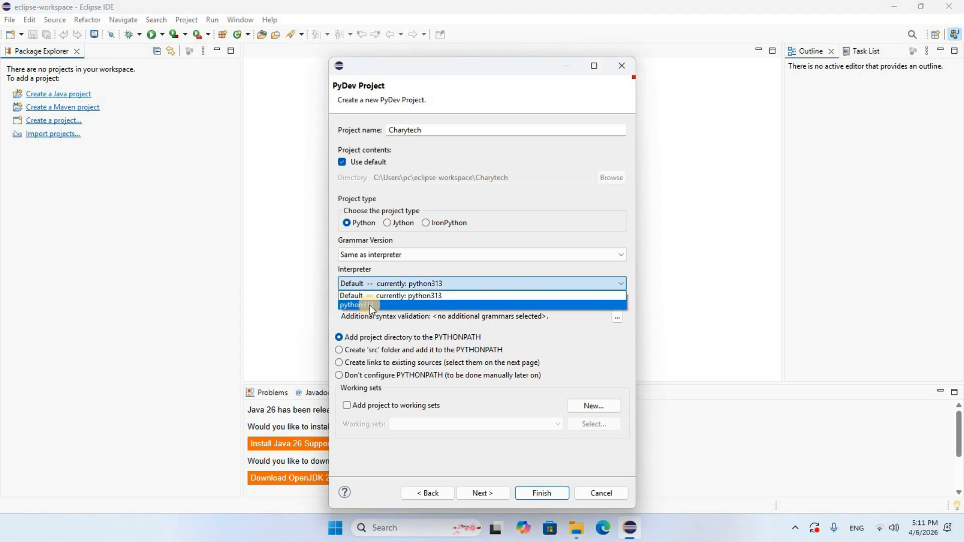
pyautogui.click(369, 305)
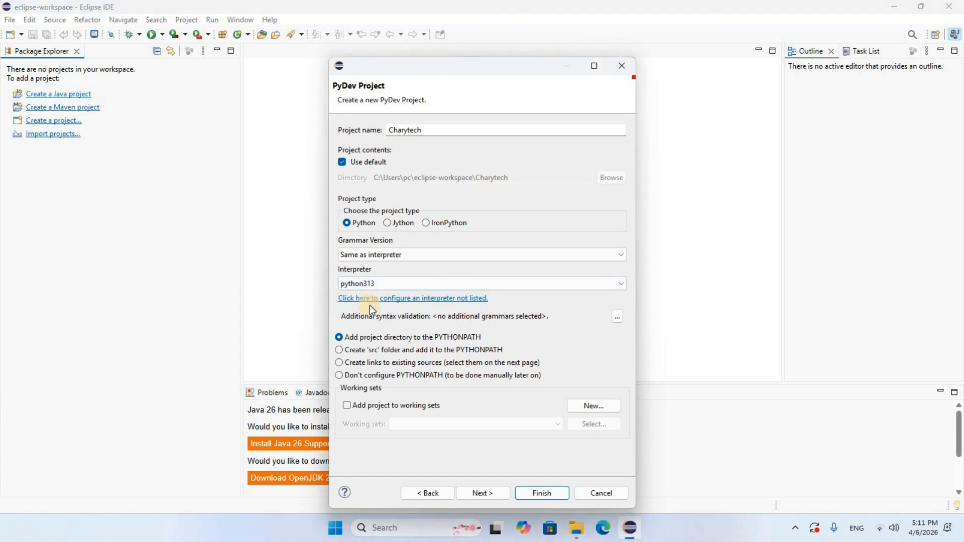
pyautogui.click(541, 495)
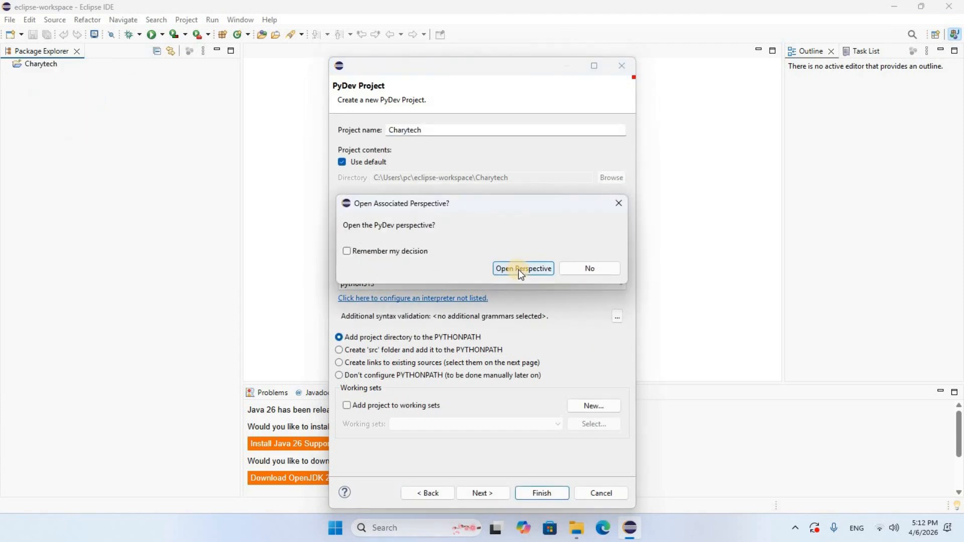
pyautogui.click(523, 269)
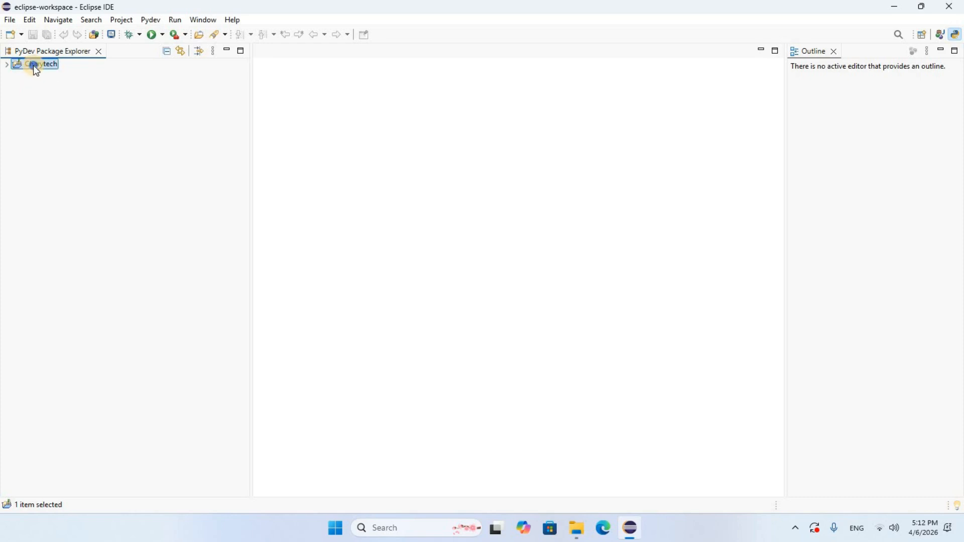
# - Create a new PyDev module named python in the Charytech project, using the <Empty> template
pyautogui.rightClick(34, 66)
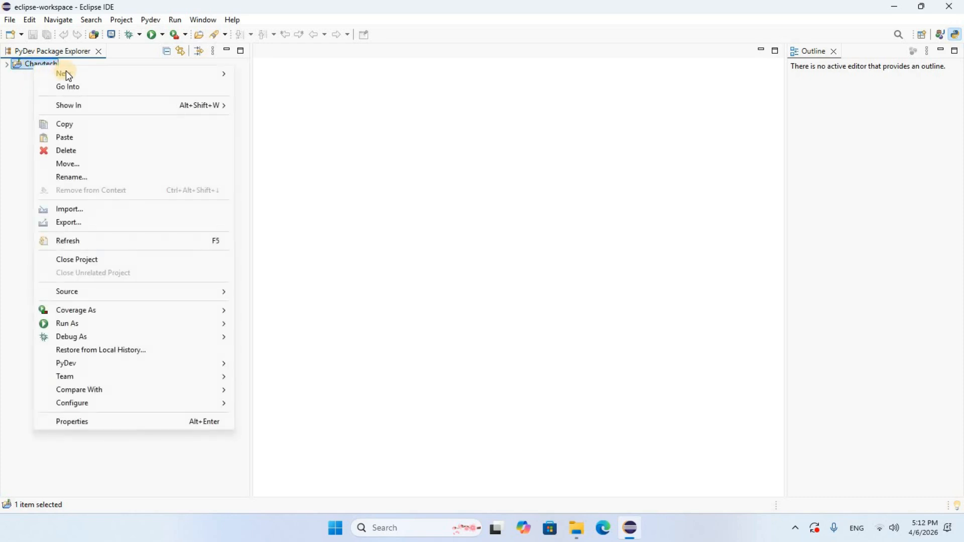
pyautogui.moveTo(70, 74)
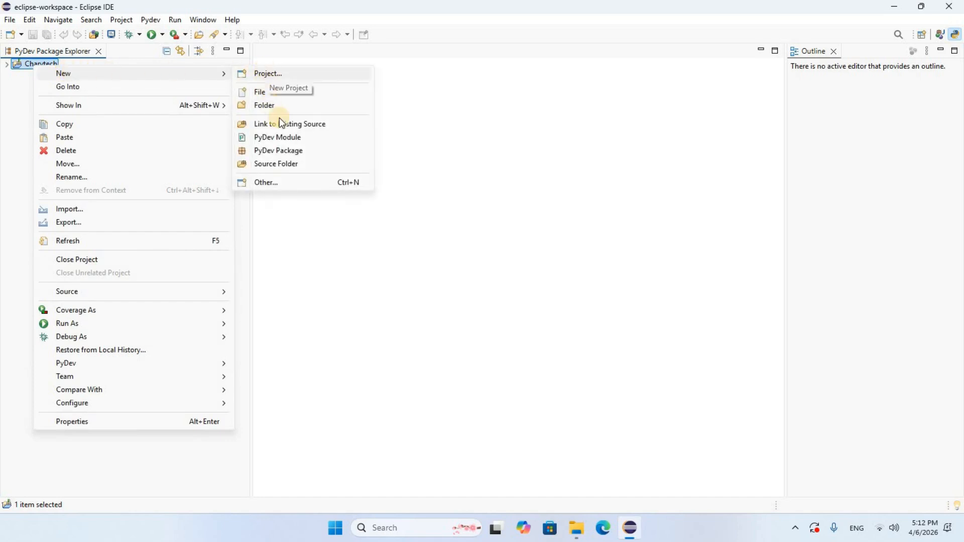
pyautogui.click(298, 140)
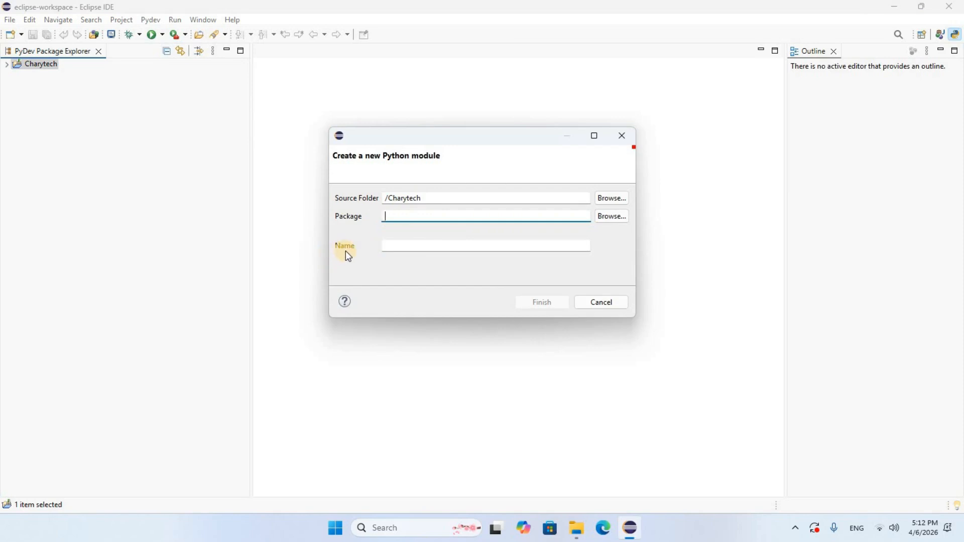
pyautogui.click(411, 246)
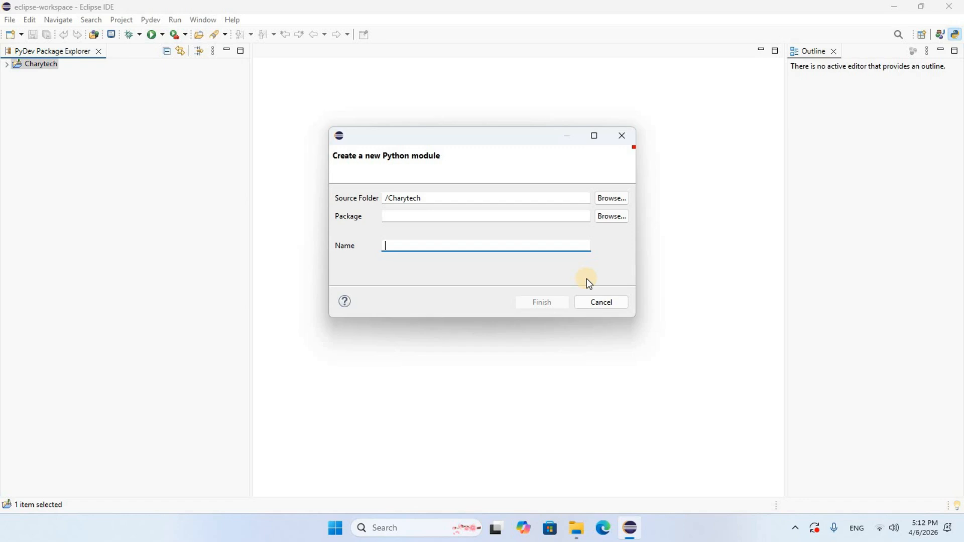
pyautogui.write('python')
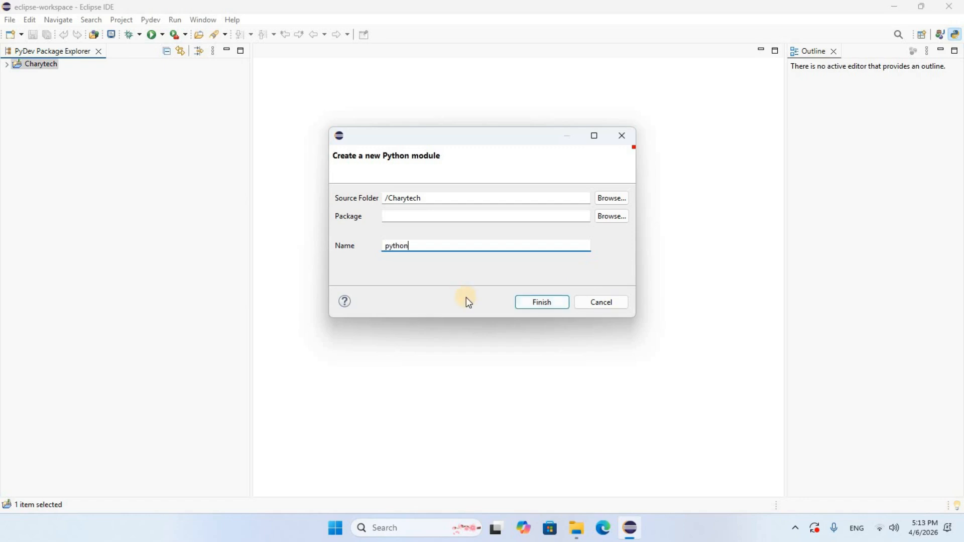
pyautogui.click(554, 304)
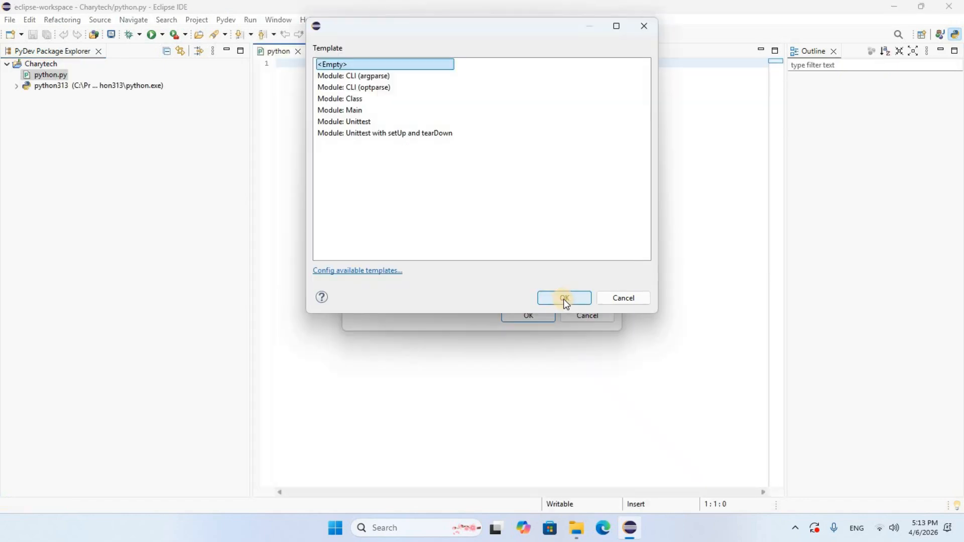
pyautogui.click(565, 298)
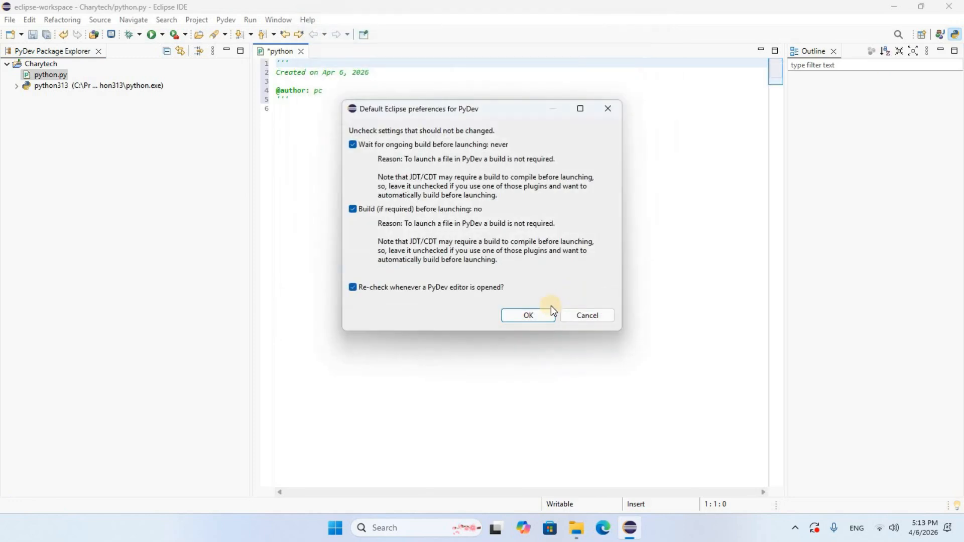
# - Accept the default Eclipse preferences for PyDev and delete the auto-generated header comment from python.py
pyautogui.click(530, 315)
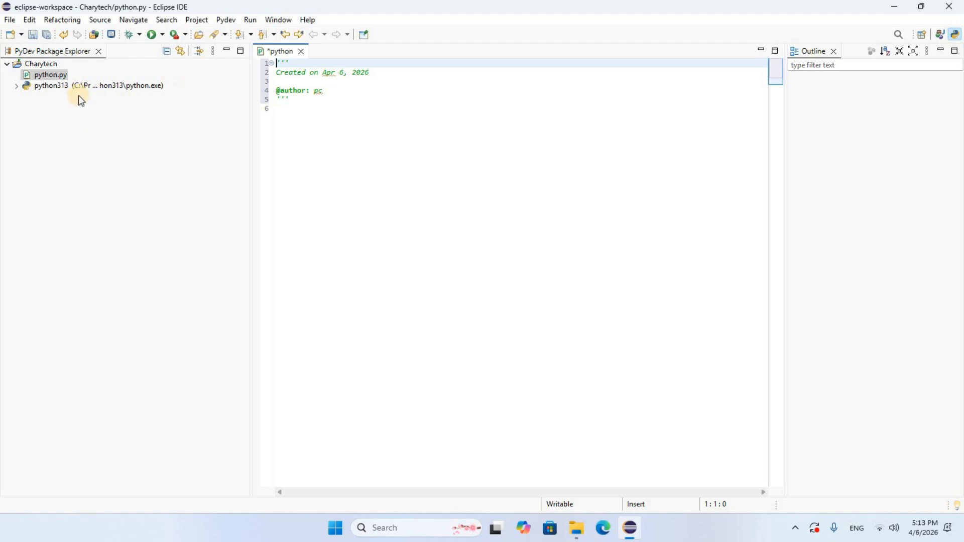
pyautogui.click(34, 77)
pyautogui.click(308, 76)
pyautogui.click(300, 107)
pyautogui.hotkey('ctrl', 'shift', 'Home')
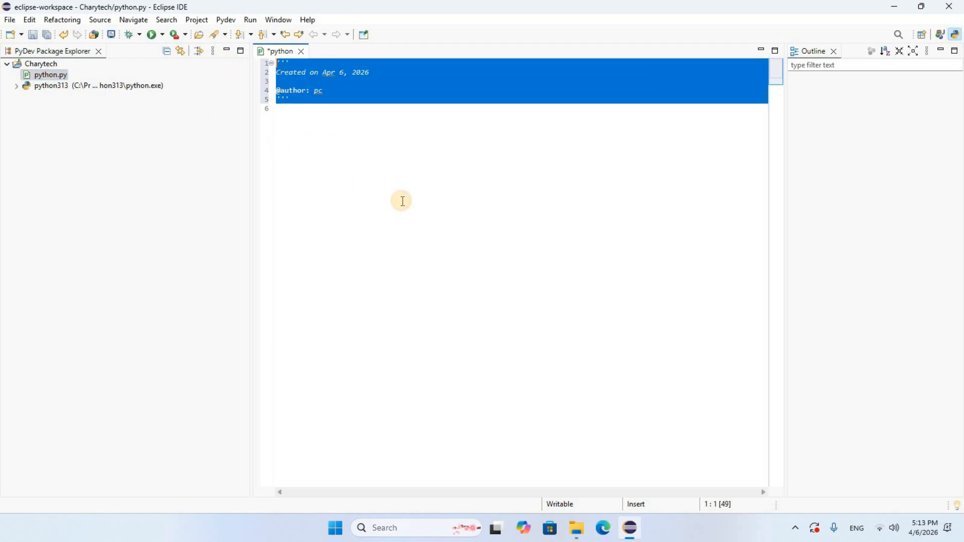
pyautogui.press('Delete')
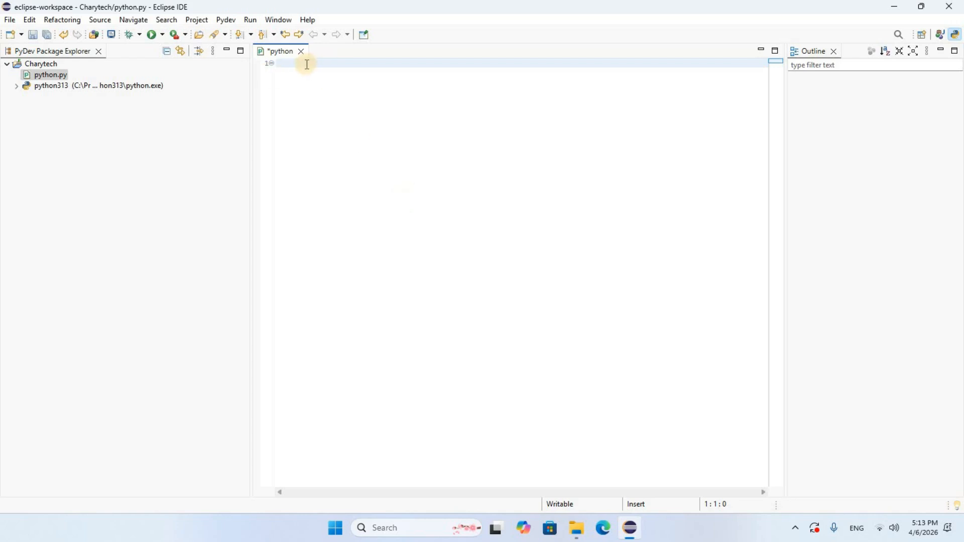
# - Write print("Chary Tech info Warangal ! ") on the first line of python.py and save all files
pyautogui.write('print("Chary Tech info Warangal ! ")')
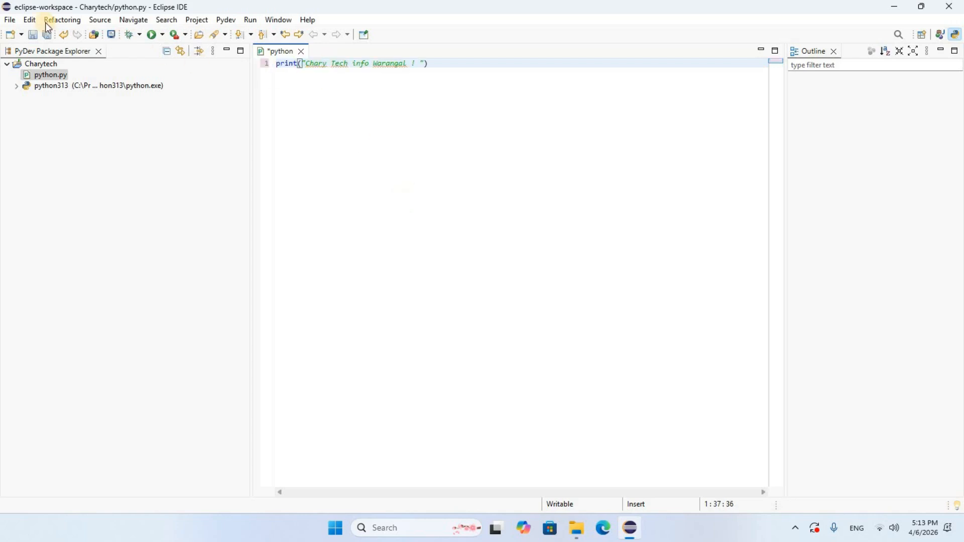
pyautogui.click(10, 20)
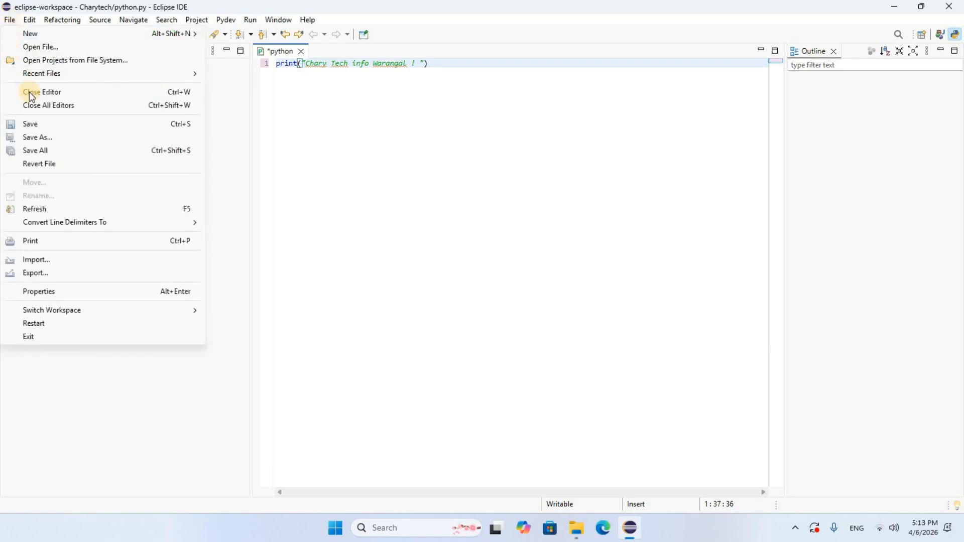
pyautogui.click(68, 149)
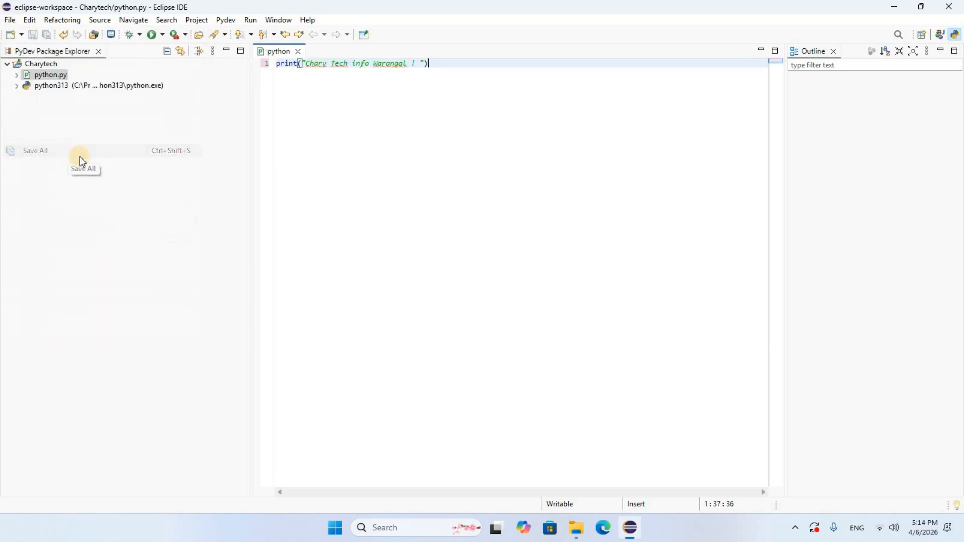
# - Run python.py as a Python Run
pyautogui.click(152, 35)
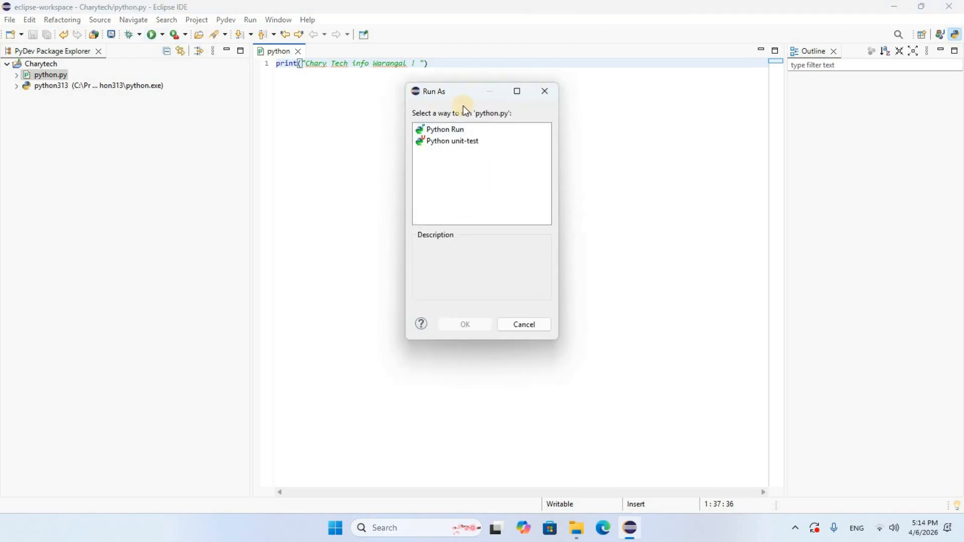
pyautogui.click(445, 132)
pyautogui.click(464, 325)
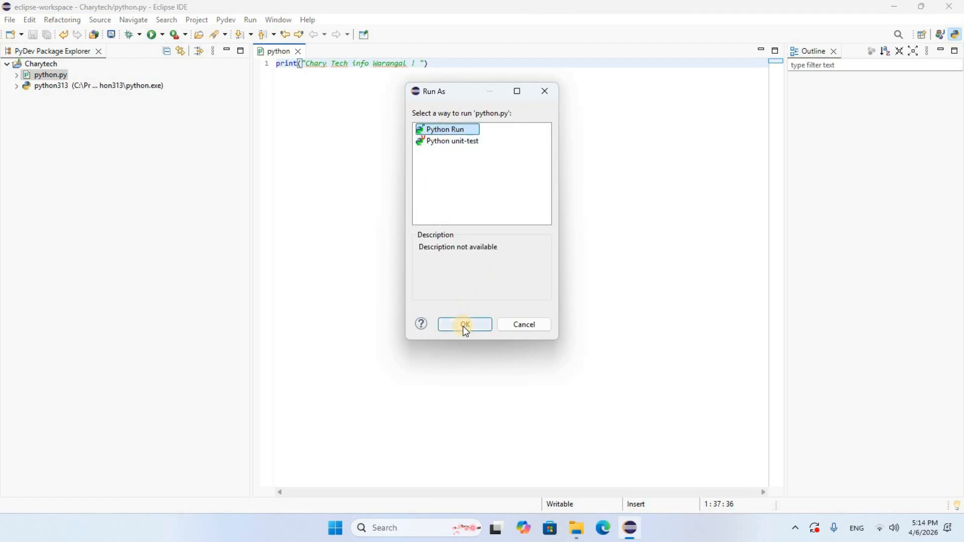
pyautogui.click(464, 324)
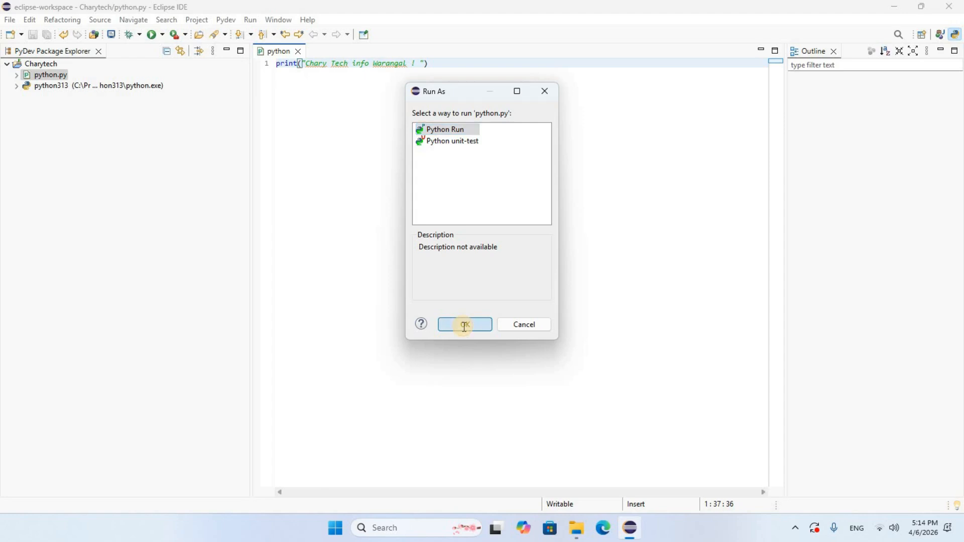